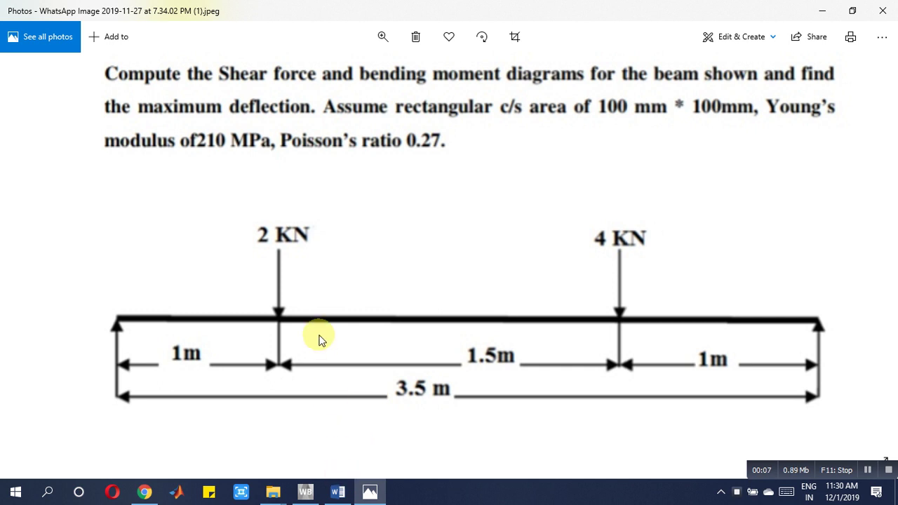
Switch to the ANSYS Workbench project holding the Static Structural system.
click(306, 491)
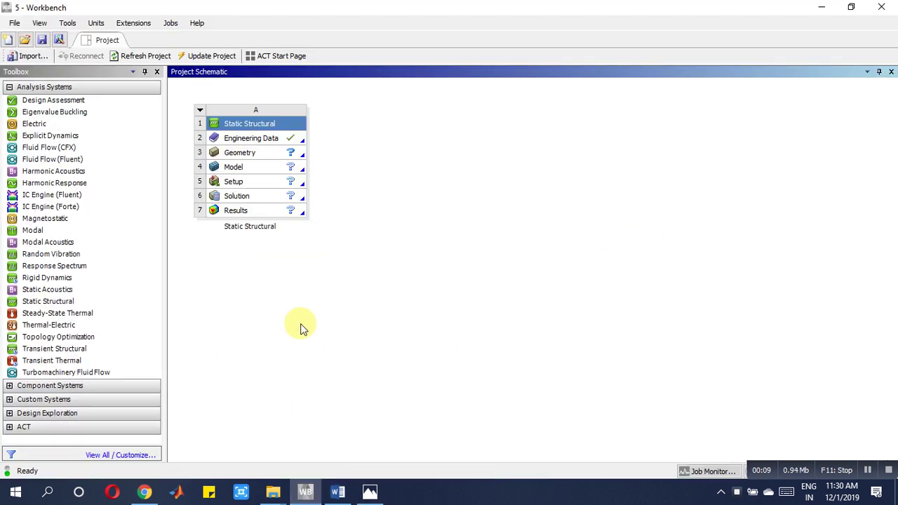
Open Engineering Data, recheck the beam problem, and select Structural Steel's Young's Modulus value.
double_click(264, 138)
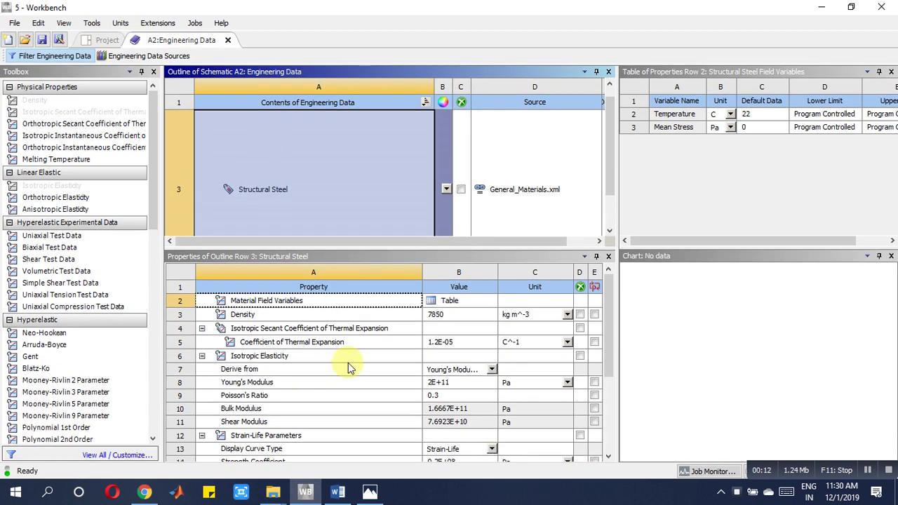
click(369, 490)
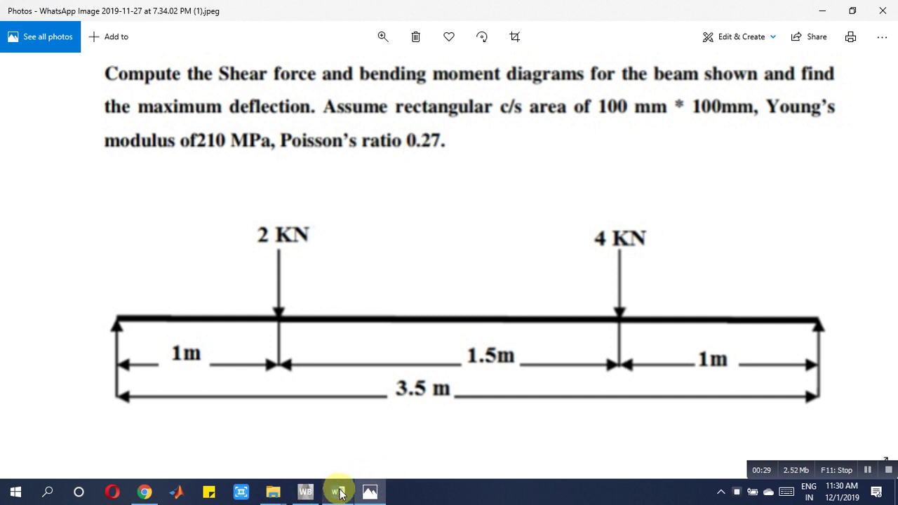
click(305, 492)
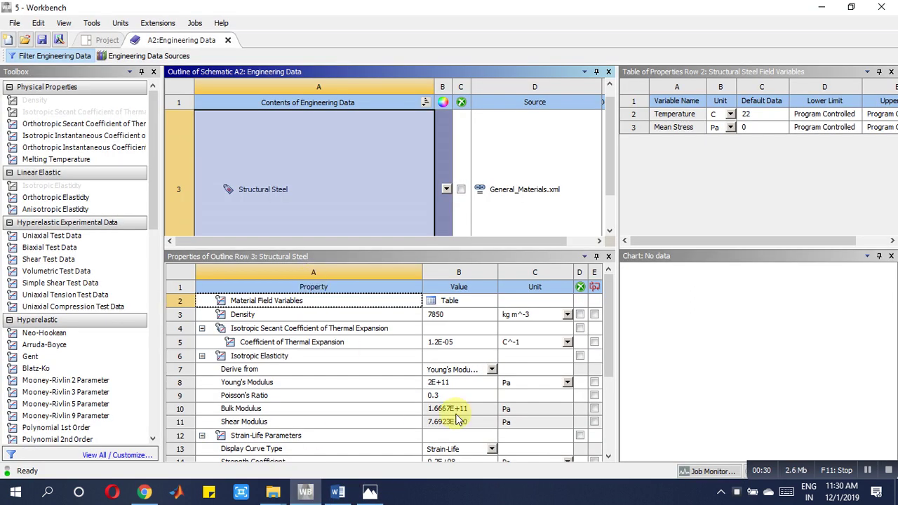
click(452, 382)
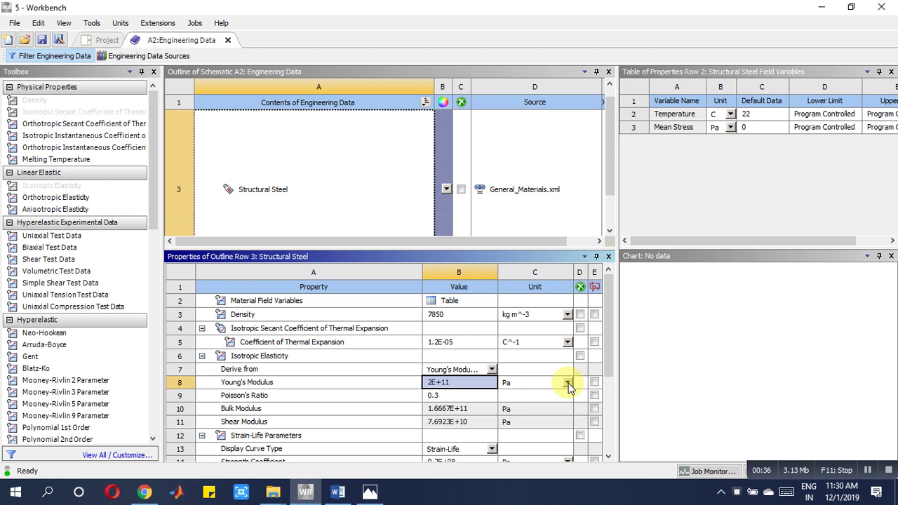
Enter Young's Modulus 210 MPa and Poisson's Ratio 0.27 for Structural Steel, then close Engineering Data.
click(568, 388)
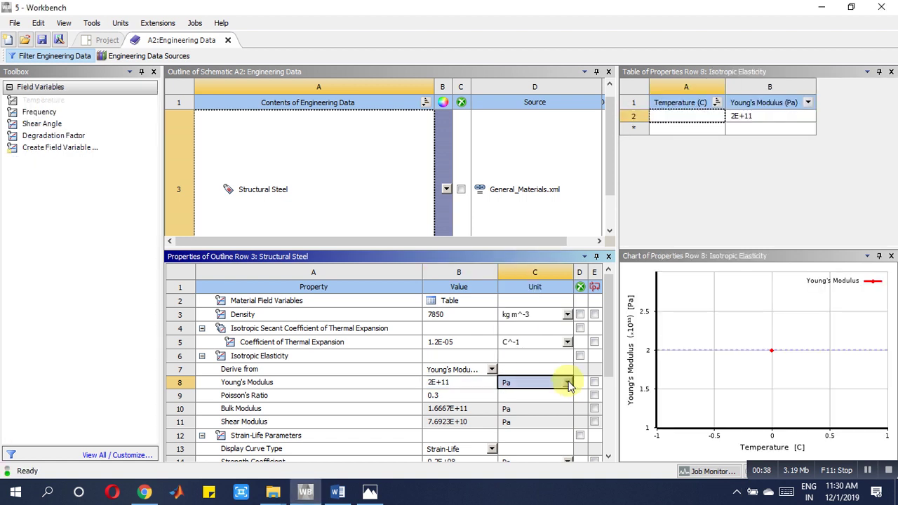
click(569, 384)
click(509, 306)
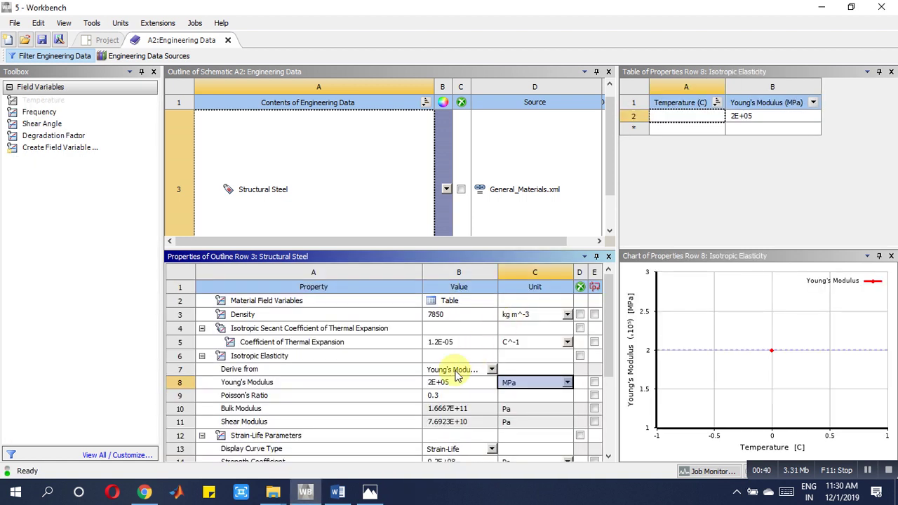
click(458, 383)
click(463, 383)
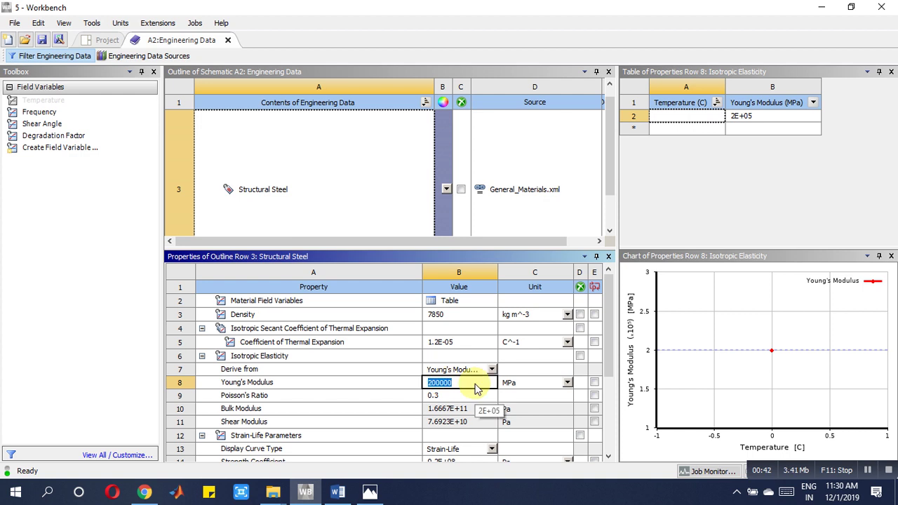
text(210)
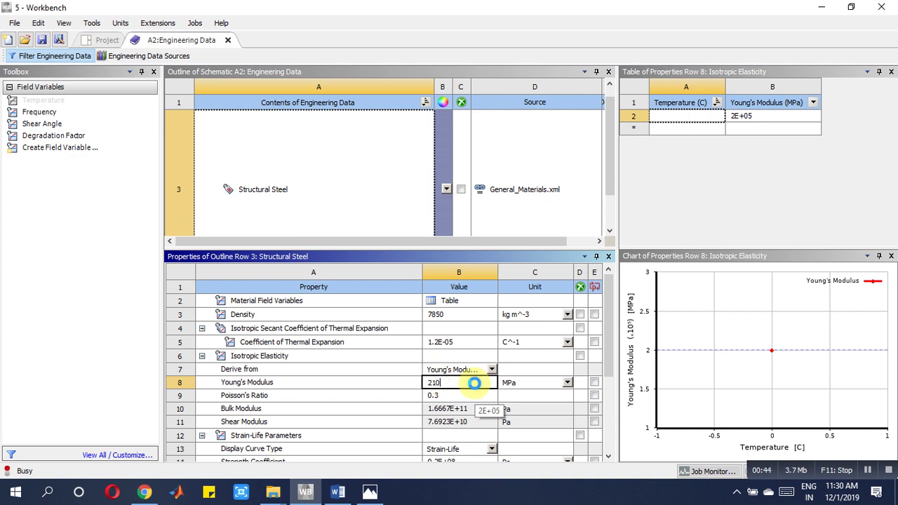
click(472, 397)
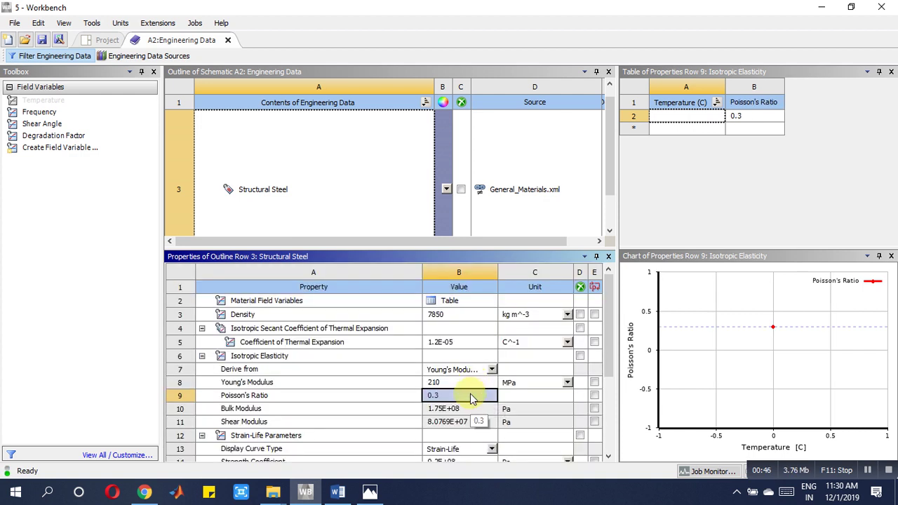
text(0.27)
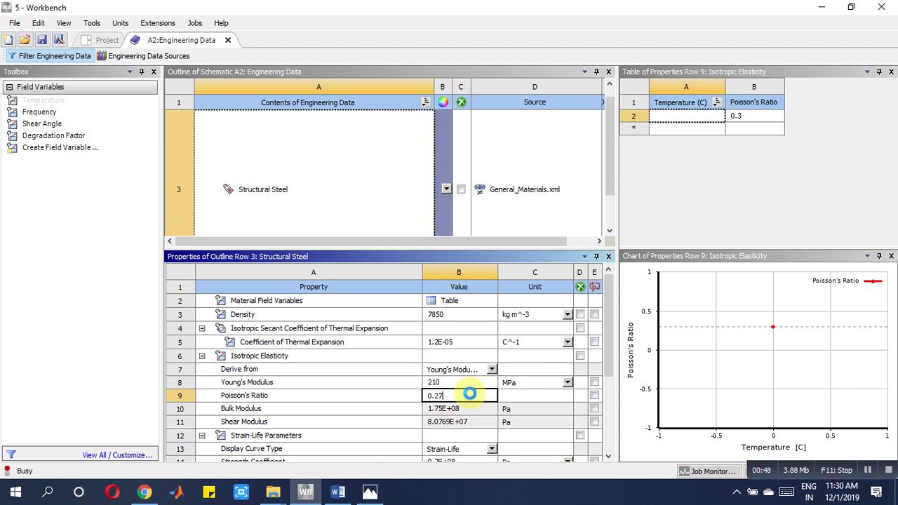
key(Return)
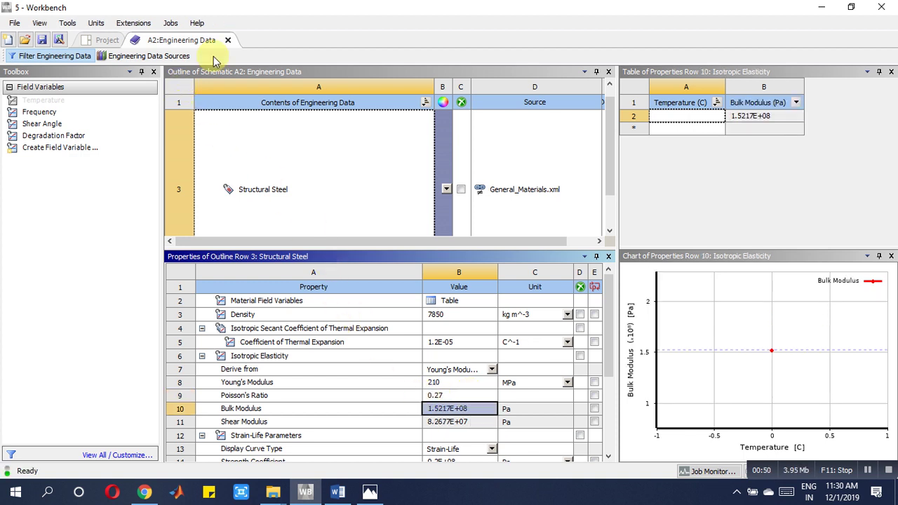
click(229, 41)
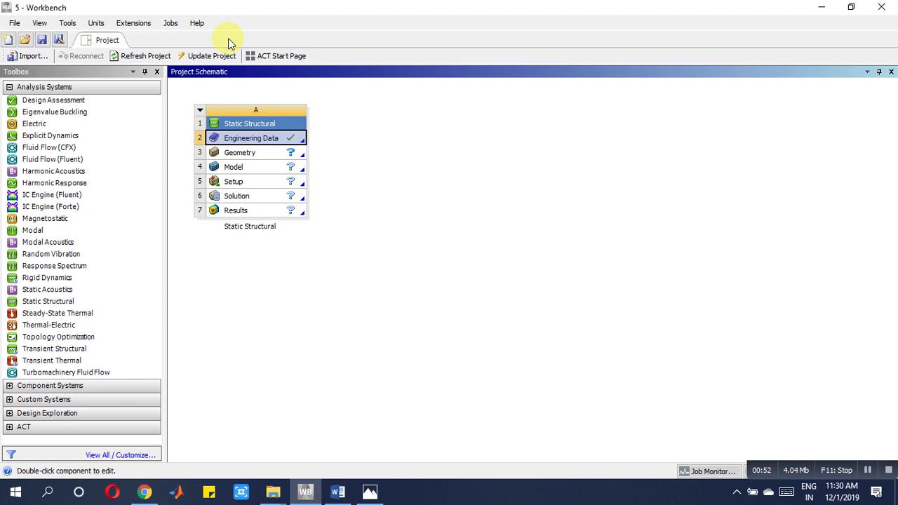
Launch SpaceClaim from the Geometry cell and bring up the Word notes.
double_click(232, 155)
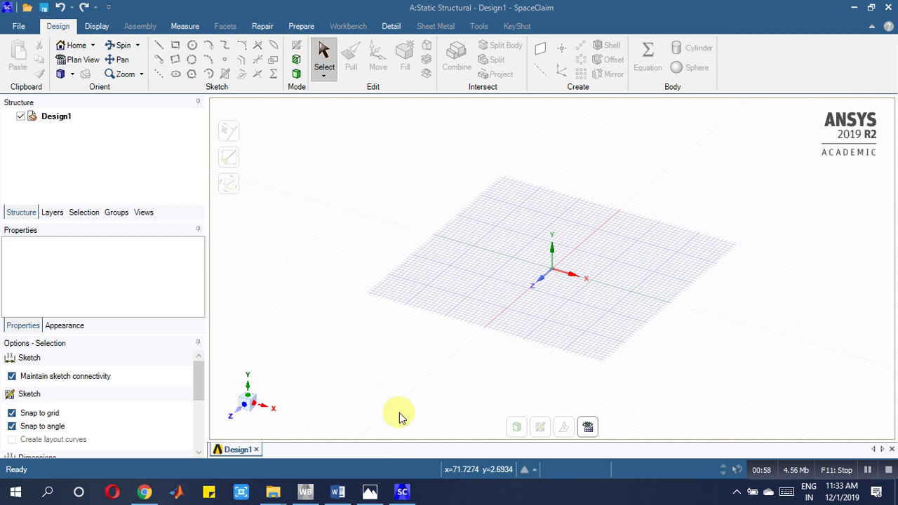
click(338, 493)
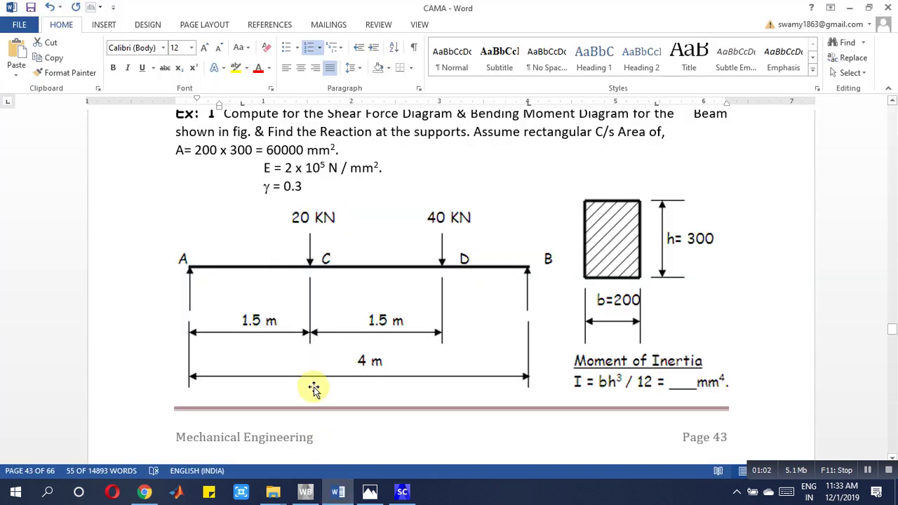
Review the beam problem image, then close the Photos viewer and the Word notes document.
click(370, 493)
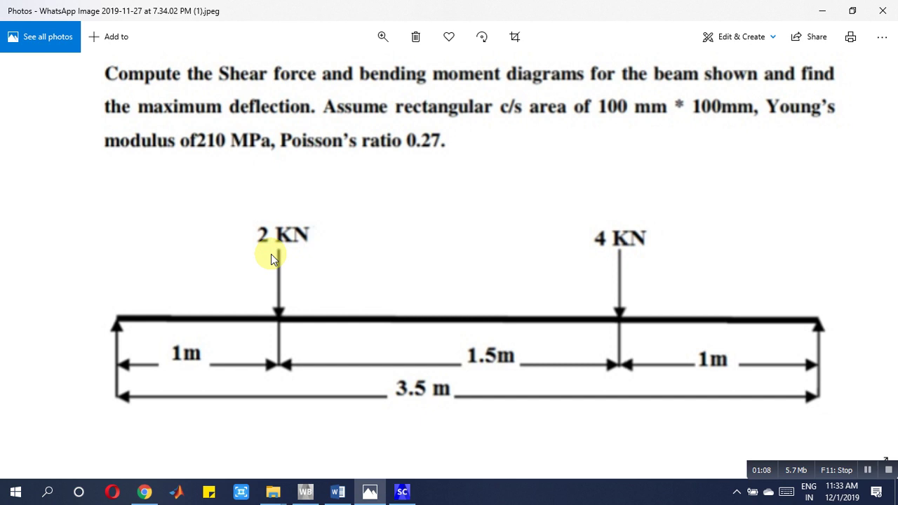
right_click(338, 487)
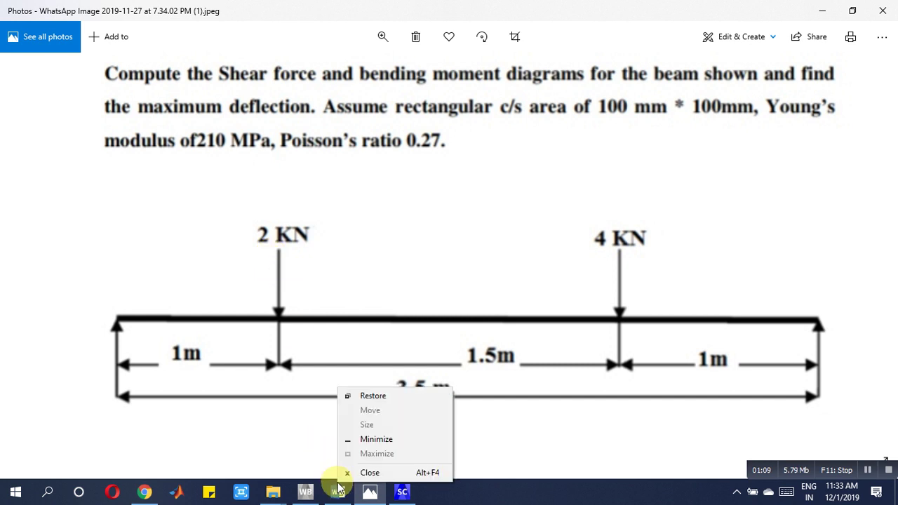
click(355, 473)
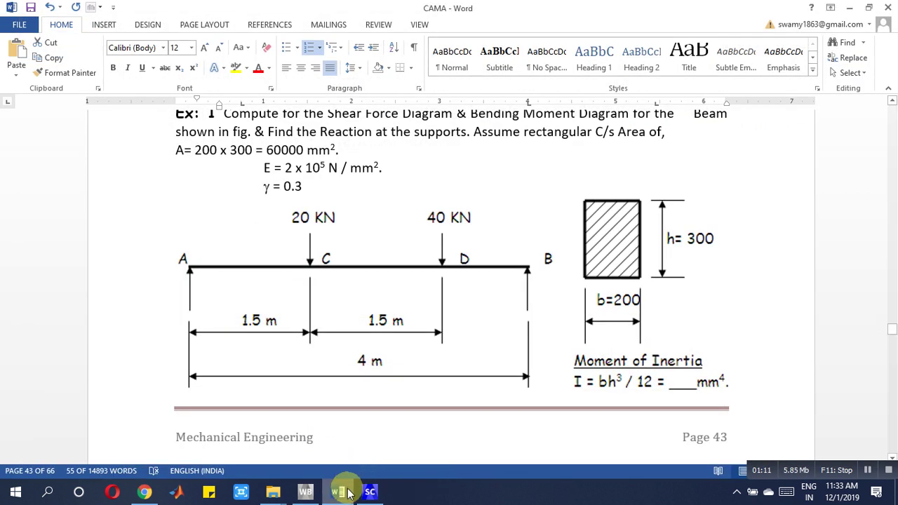
mouse_move(334, 495)
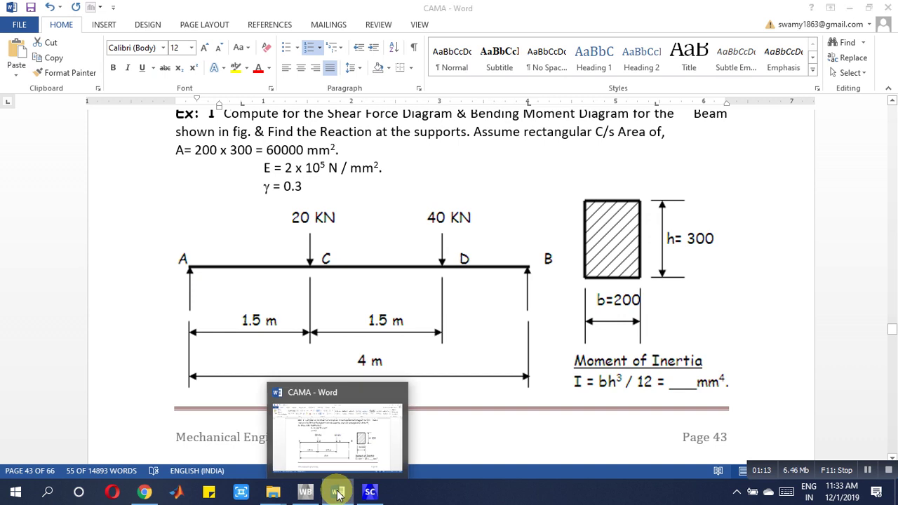
click(400, 393)
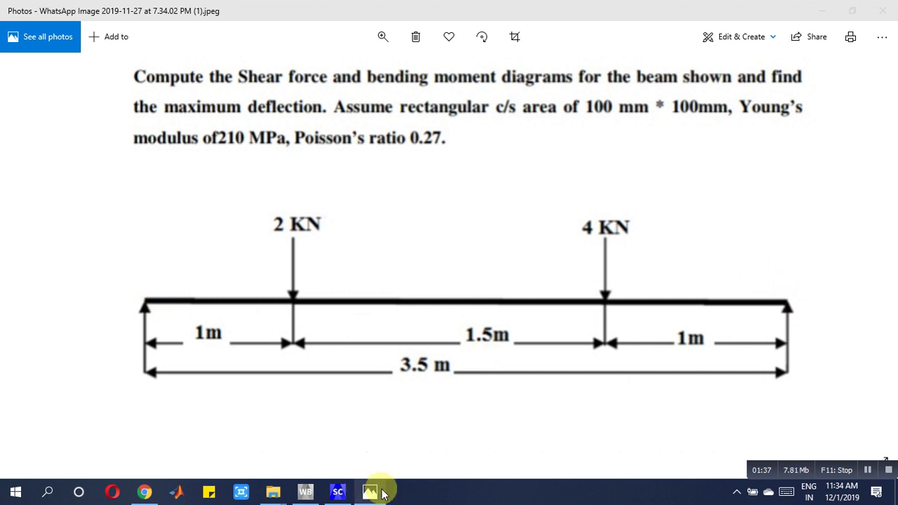
Return to SpaceClaim, start the Line tool, and recheck the beam problem image.
click(339, 492)
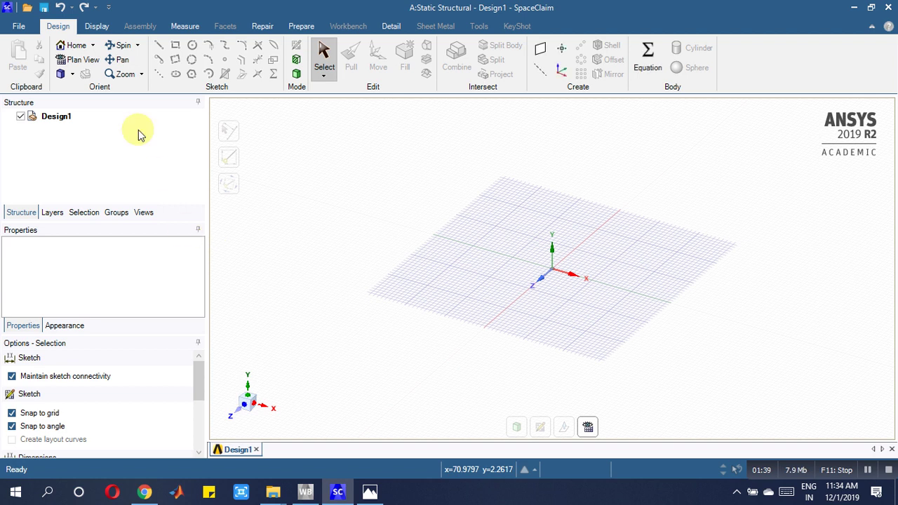
click(159, 46)
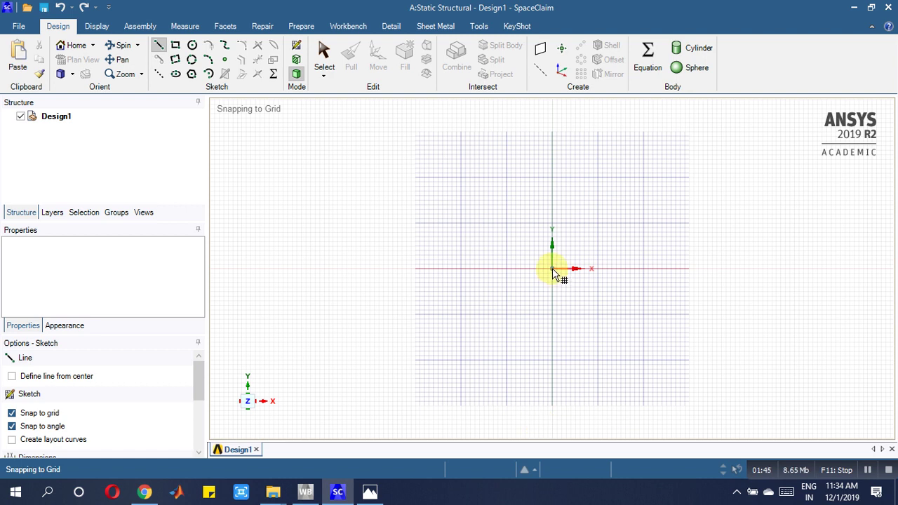
click(370, 492)
click(370, 492)
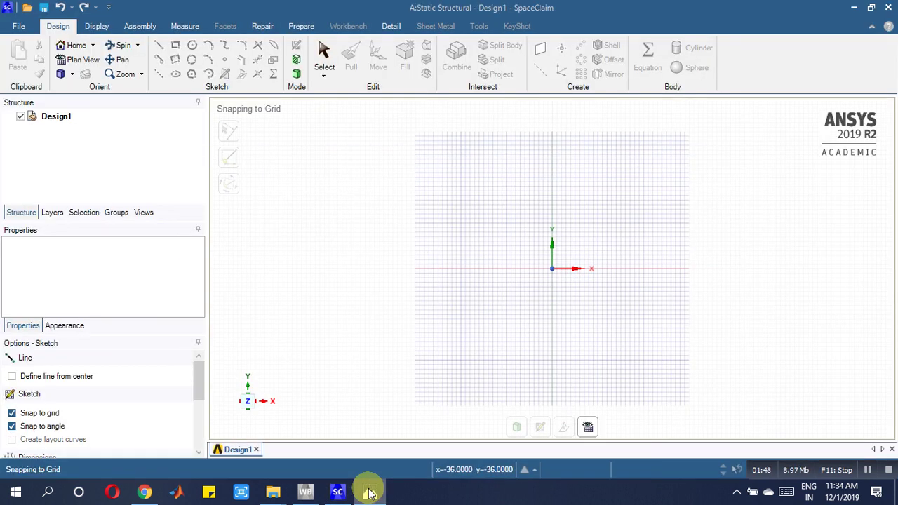
Sketch the beam line from the origin along X in segments of 1000, 1500 and 1000 mm.
click(553, 270)
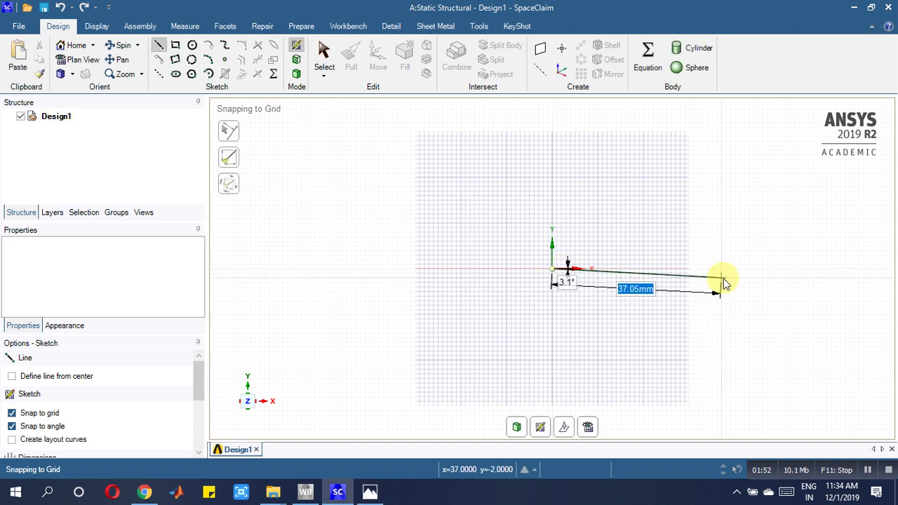
text(1000)
key(Escape)
text(1000)
key(Return)
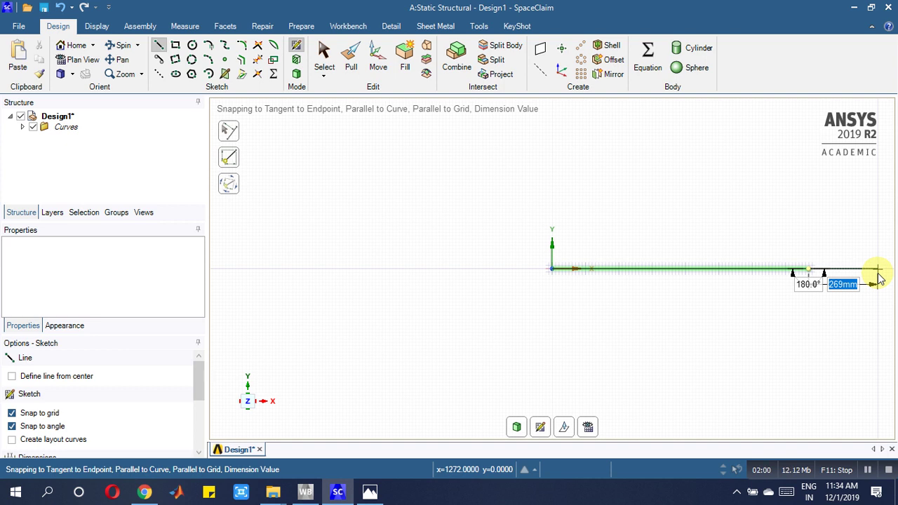
text(1500)
key(Return)
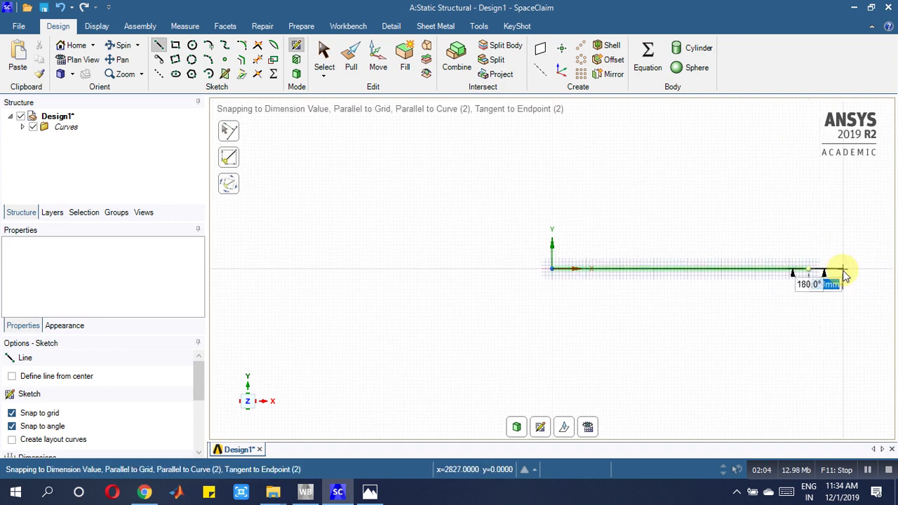
text(100)
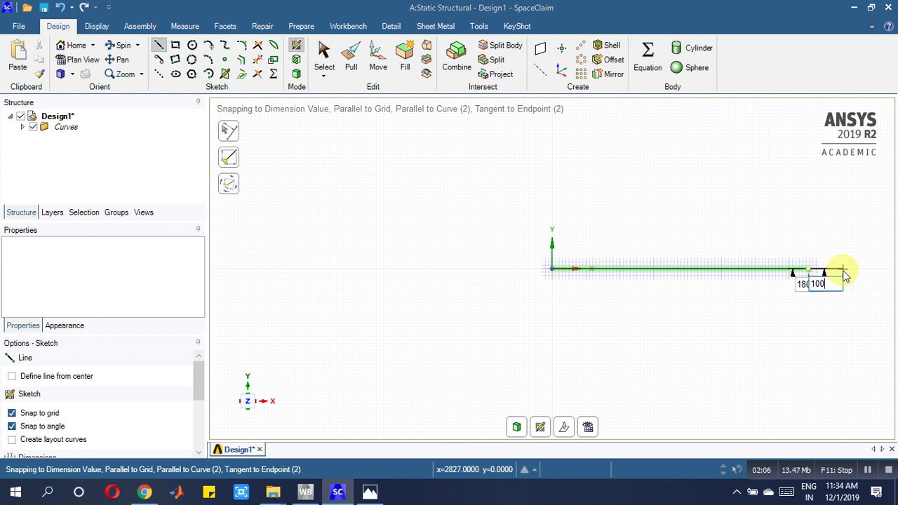
text(0)
key(Return)
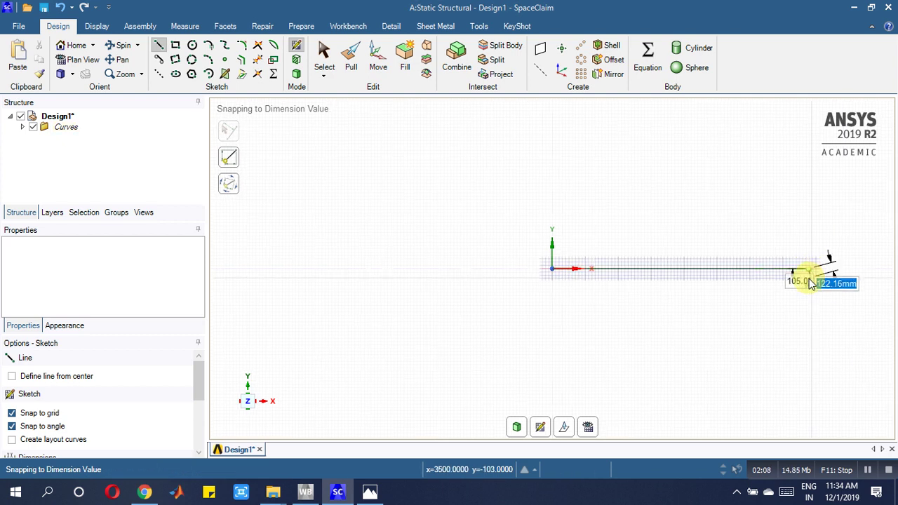
right_click(709, 324)
click(723, 229)
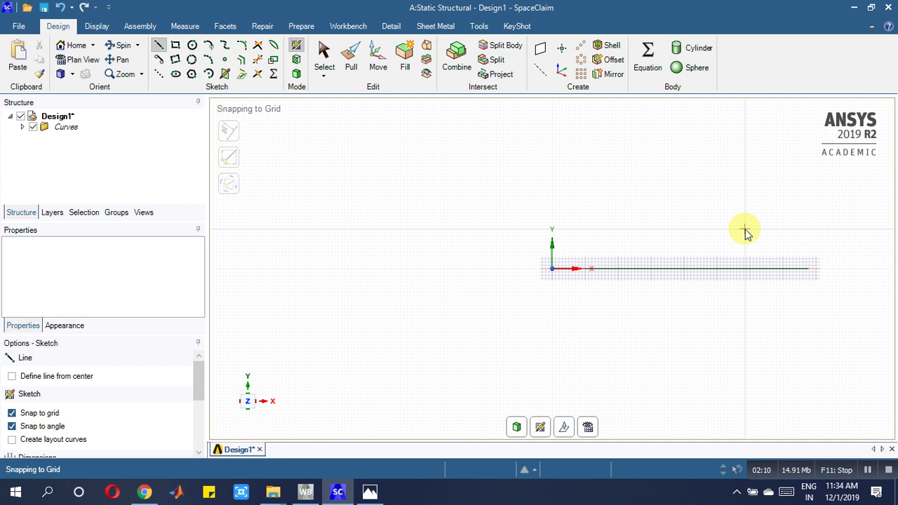
Add a Rectangle beam profile from the Prepare tab's Profiles list.
click(298, 26)
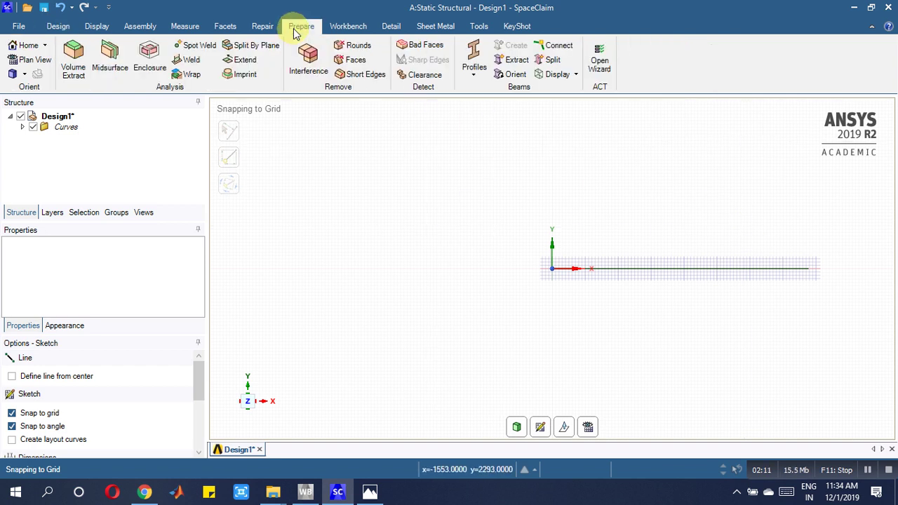
click(475, 68)
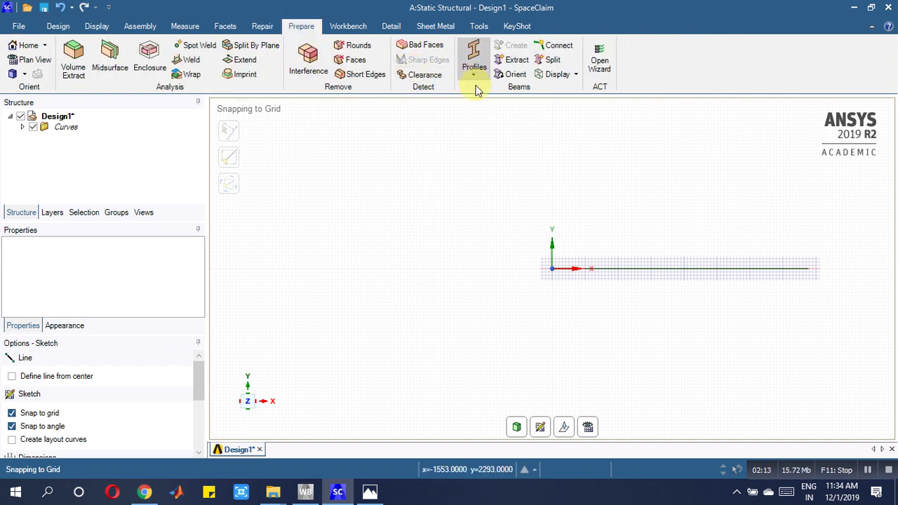
click(489, 162)
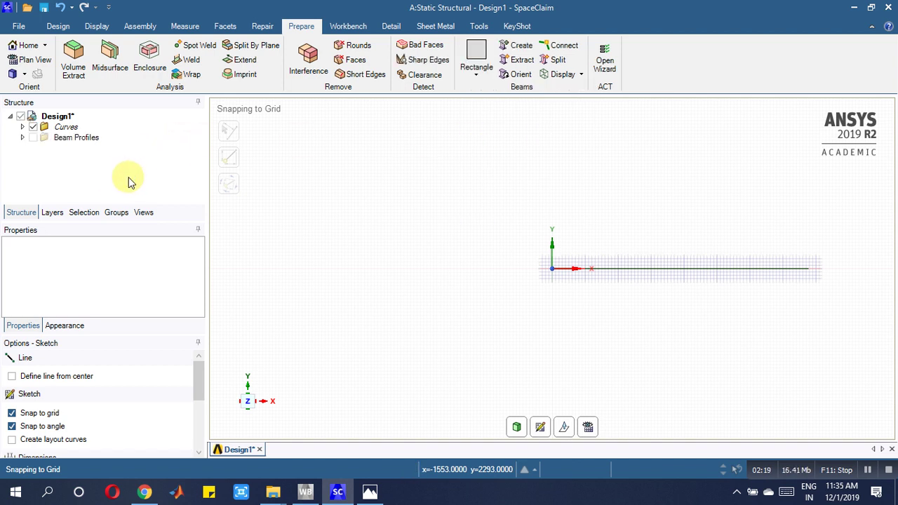
Check the Rectangle profile's 100 mm² section properties and bring up the beam problem image.
double_click(83, 138)
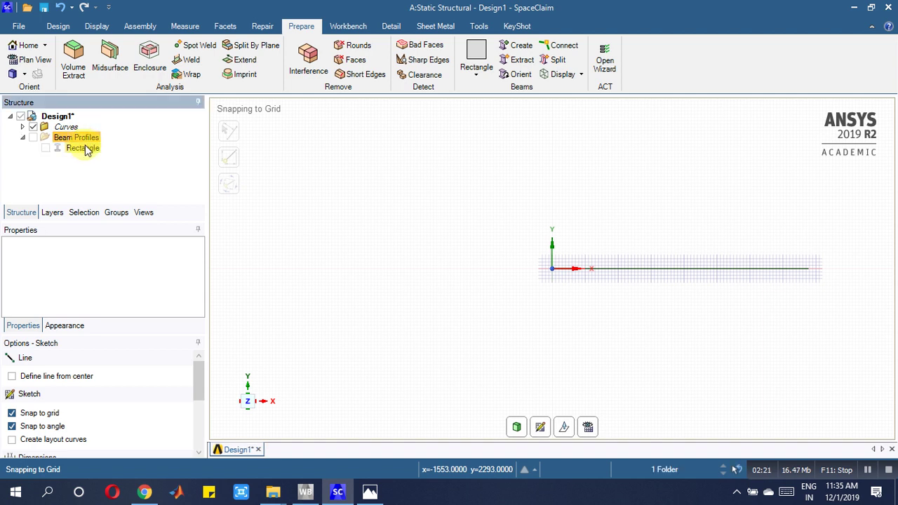
click(84, 149)
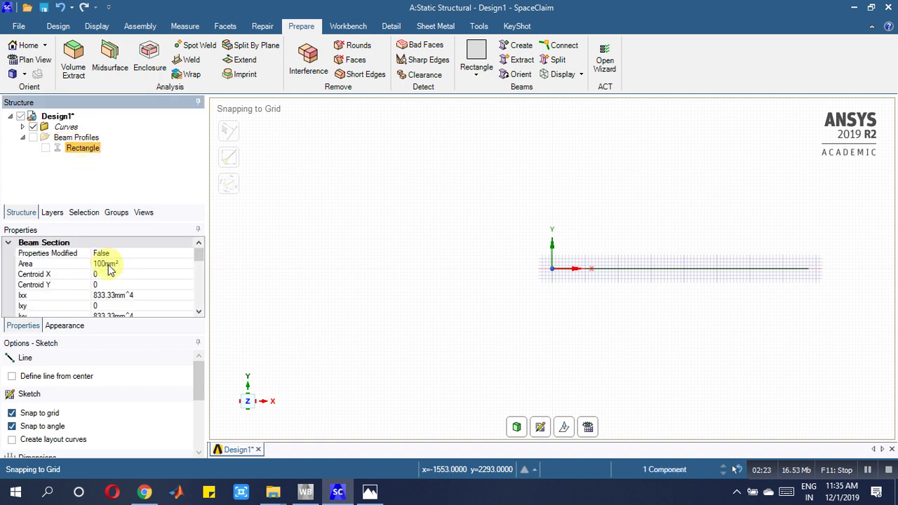
click(369, 493)
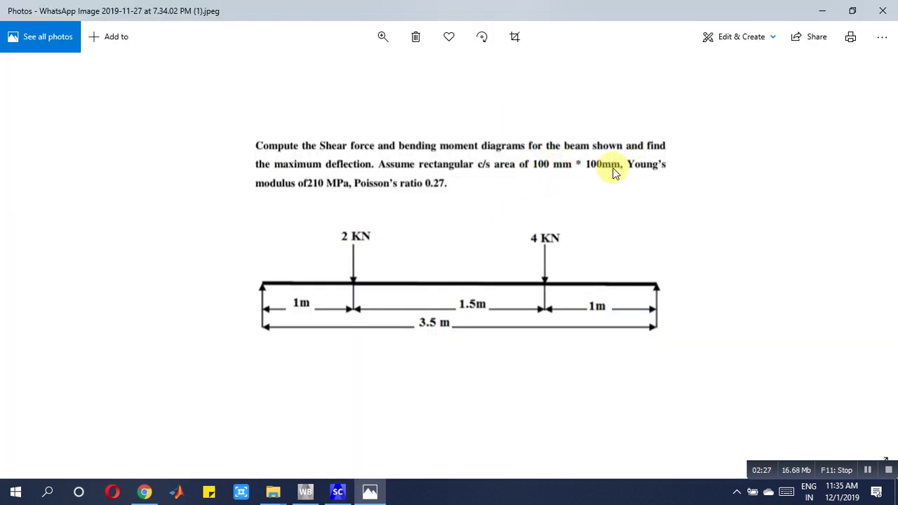
Zoom into the problem image to read the 100 mm × 100 mm cross-section.
scroll(608, 170, up, 2)
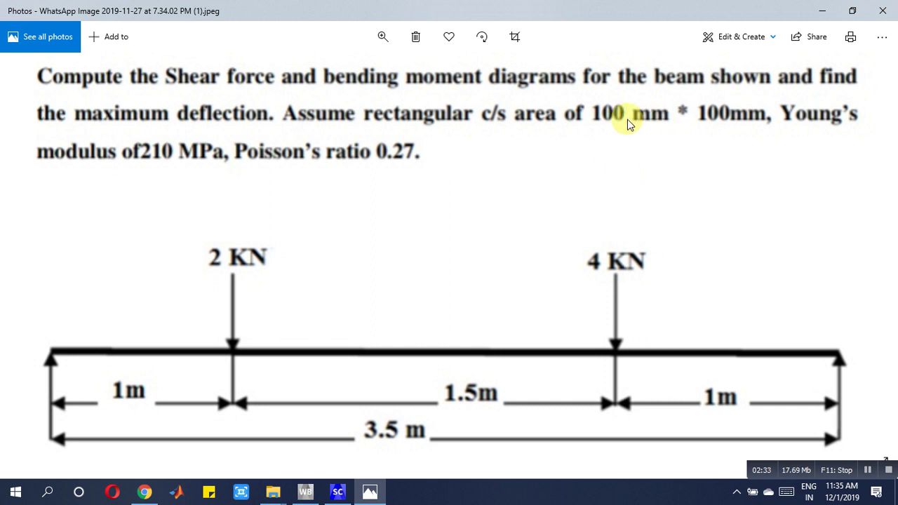
Edit the Rectangle beam profile so B and H are both 100 mm, then close its tab.
click(336, 493)
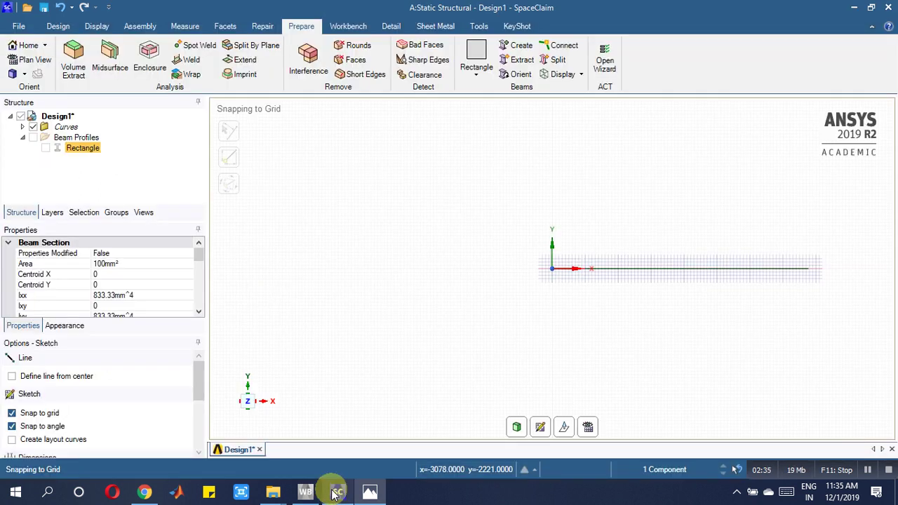
right_click(87, 155)
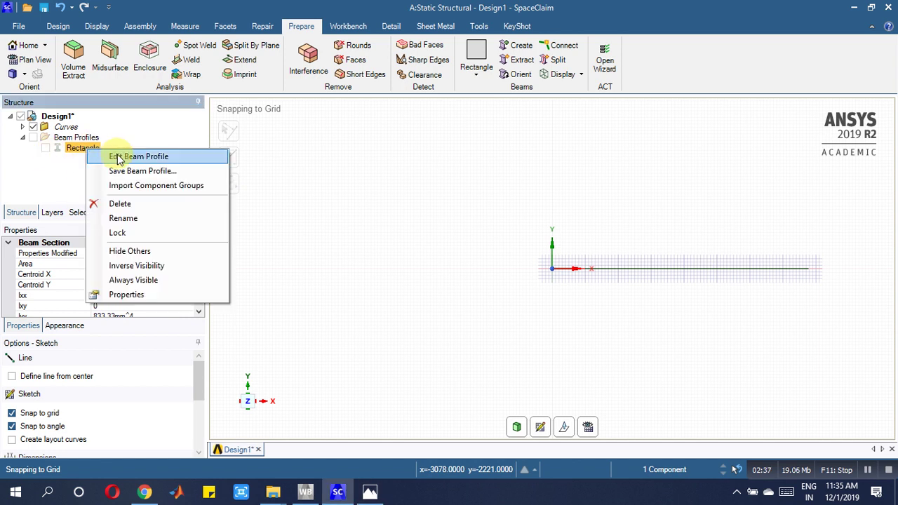
click(117, 154)
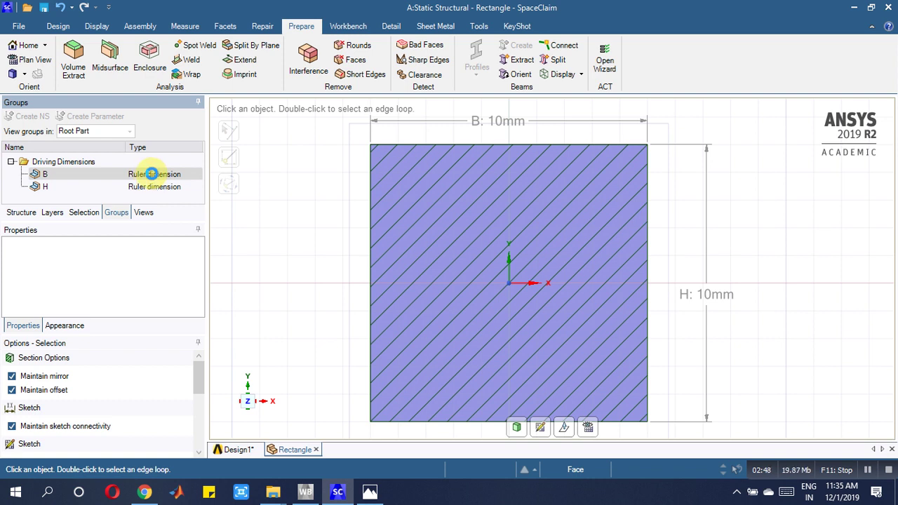
click(151, 174)
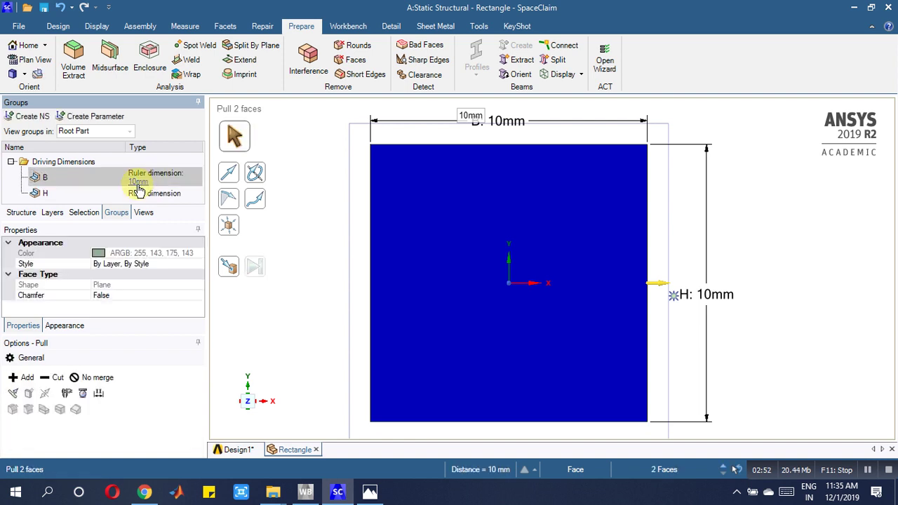
click(139, 185)
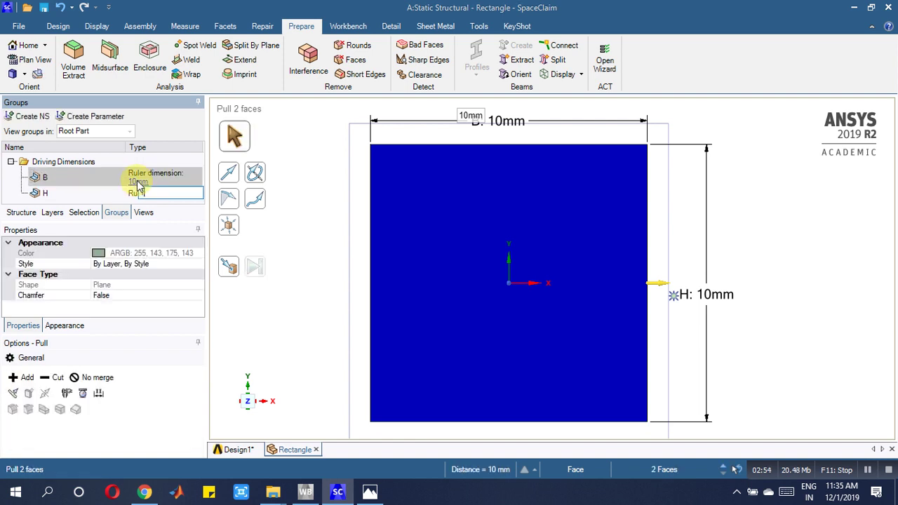
key(Return)
click(149, 198)
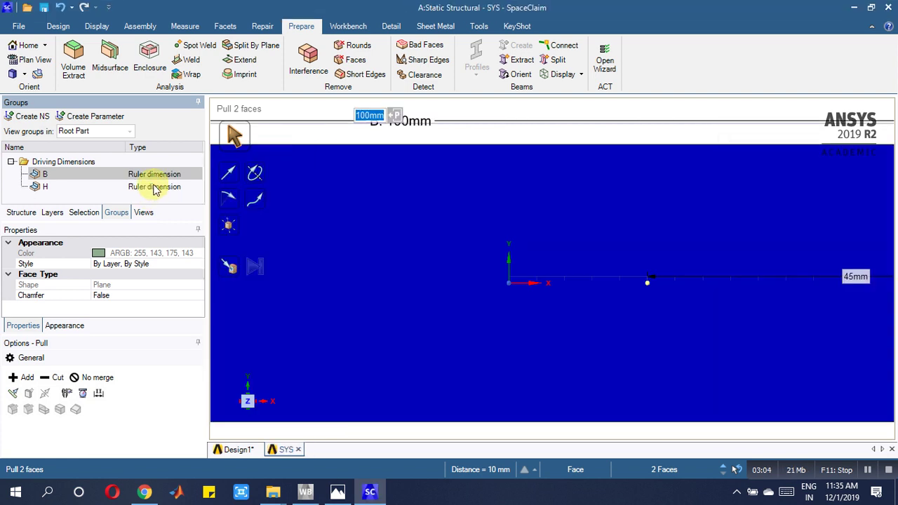
click(153, 188)
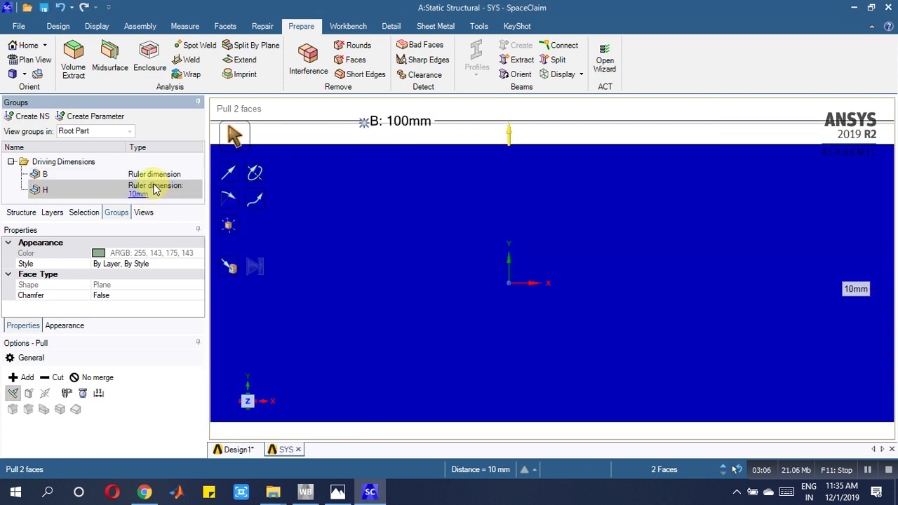
click(141, 197)
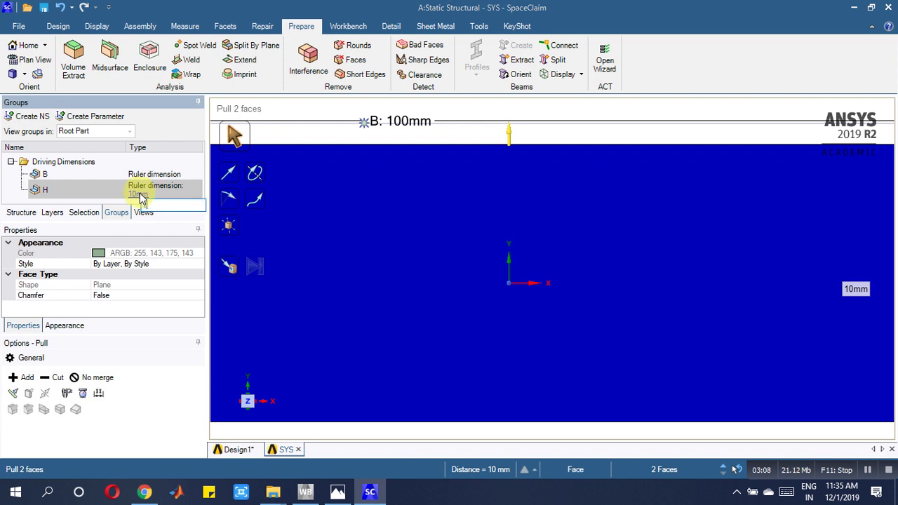
text(100)
key(Return)
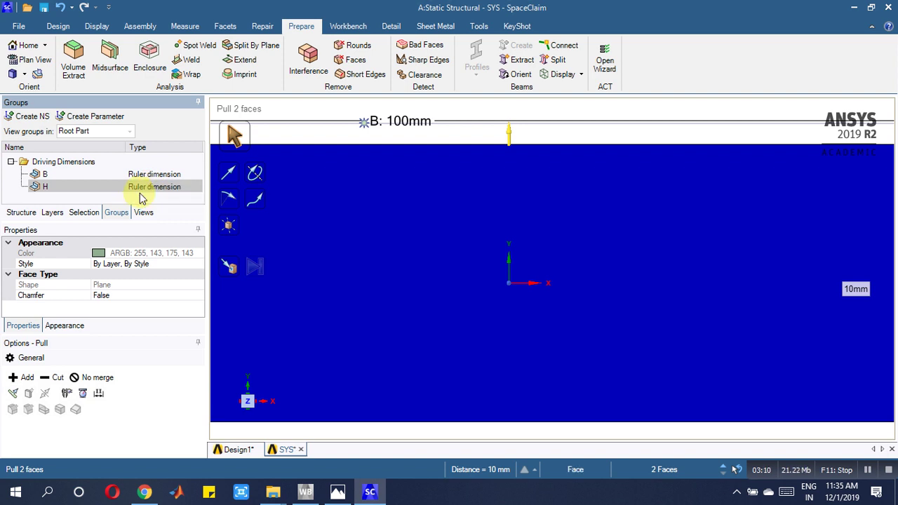
click(301, 450)
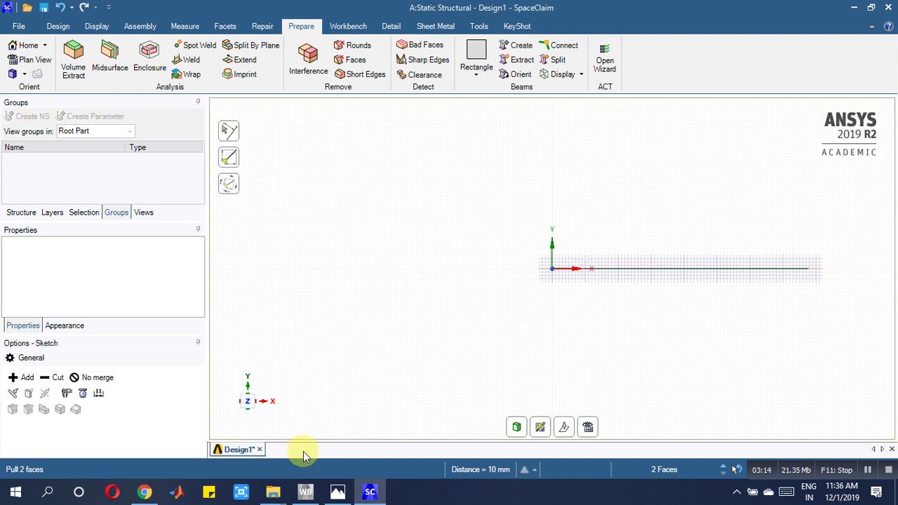
Show the Structure tree and check the Rectangle profile's updated properties.
click(23, 212)
double_click(70, 139)
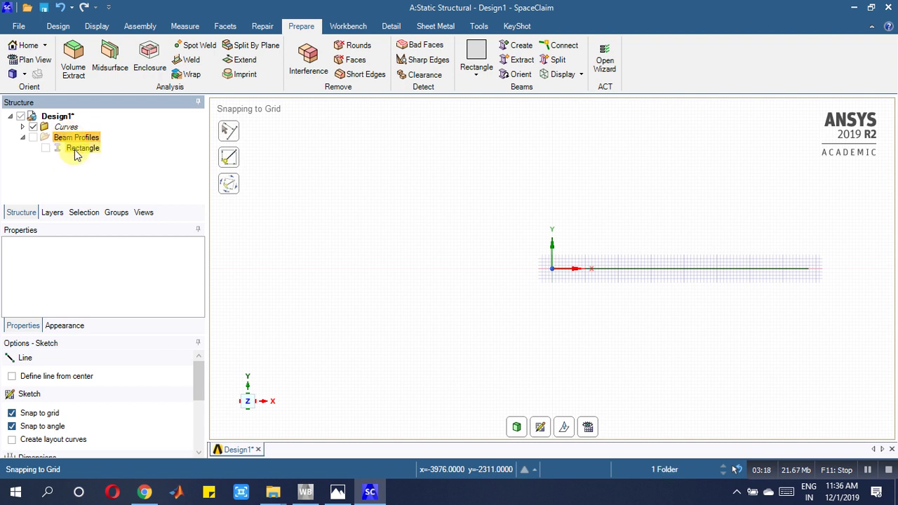
click(76, 148)
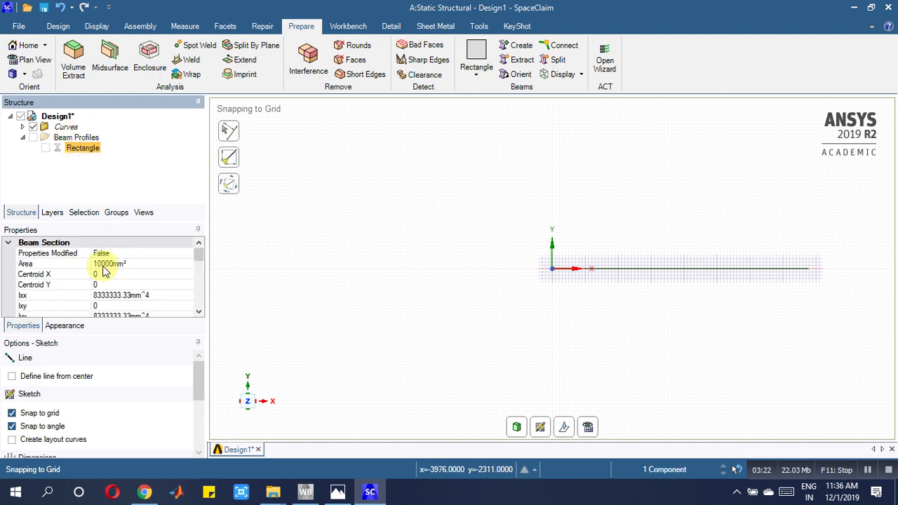
Select the three beam lines under Curves and turn them into rectangular beams.
click(71, 127)
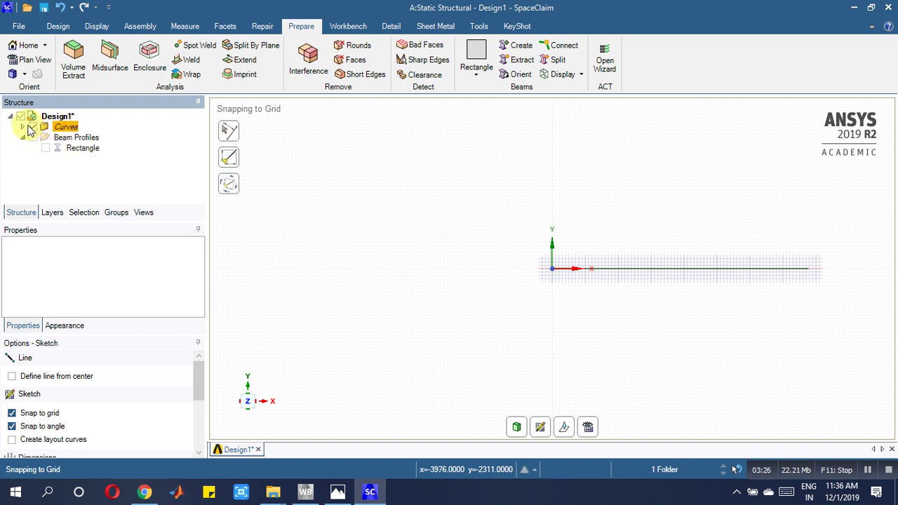
click(79, 141)
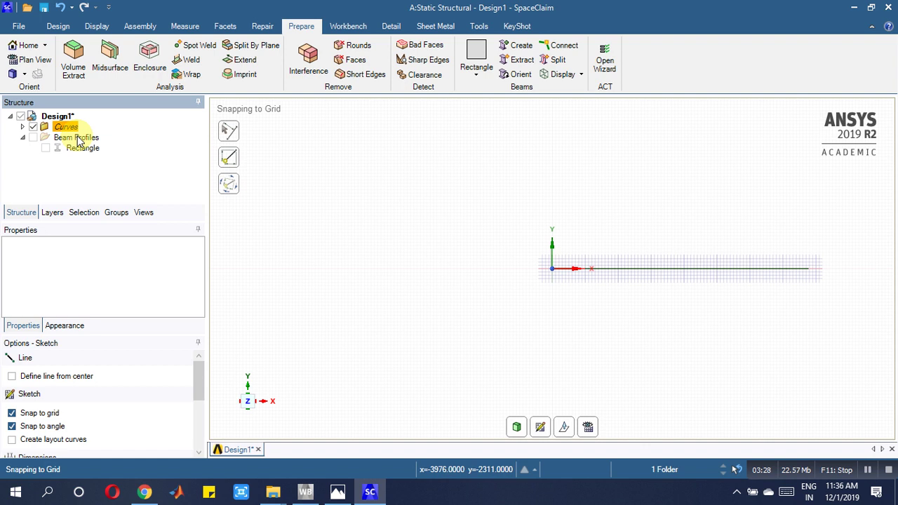
key(Right)
key(Down)
click(75, 145)
ctrl+click(74, 147)
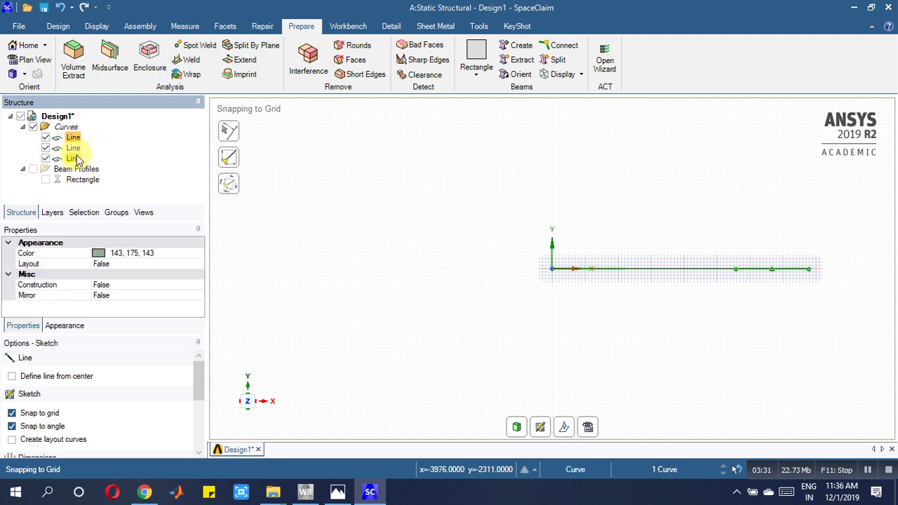
ctrl+click(73, 160)
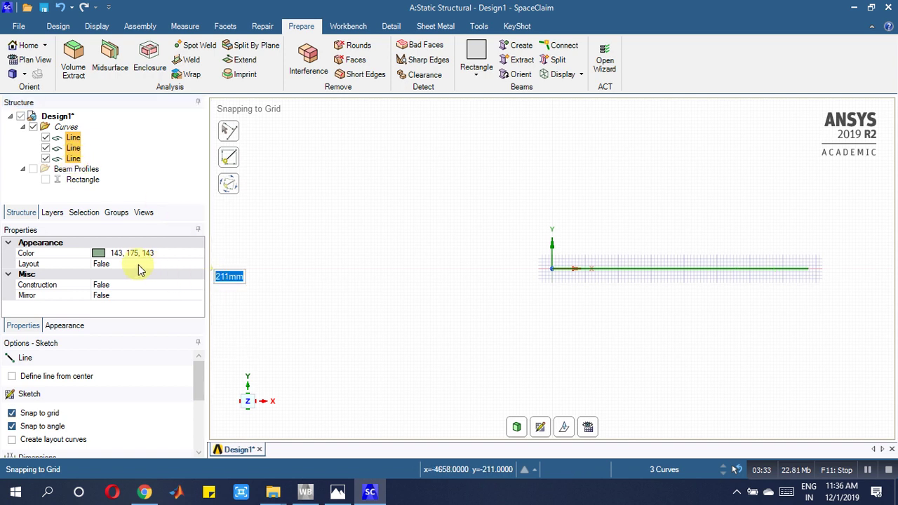
click(475, 46)
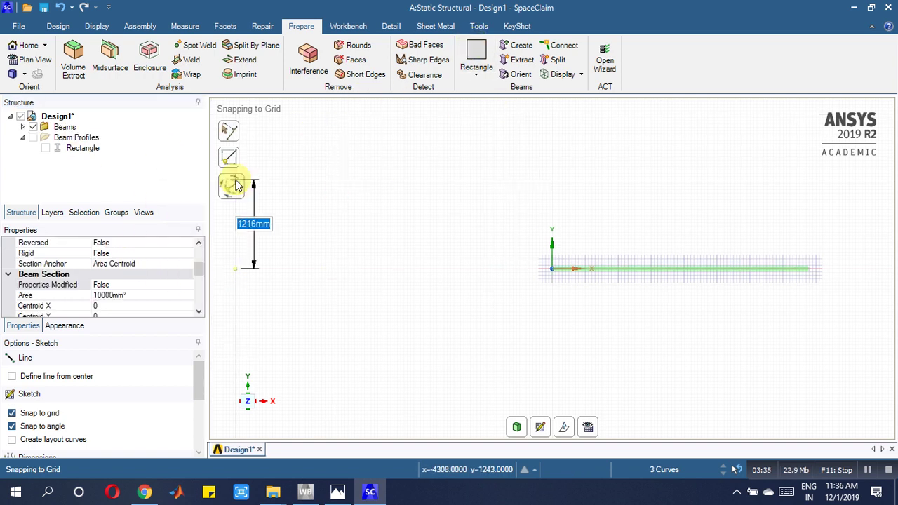
click(105, 172)
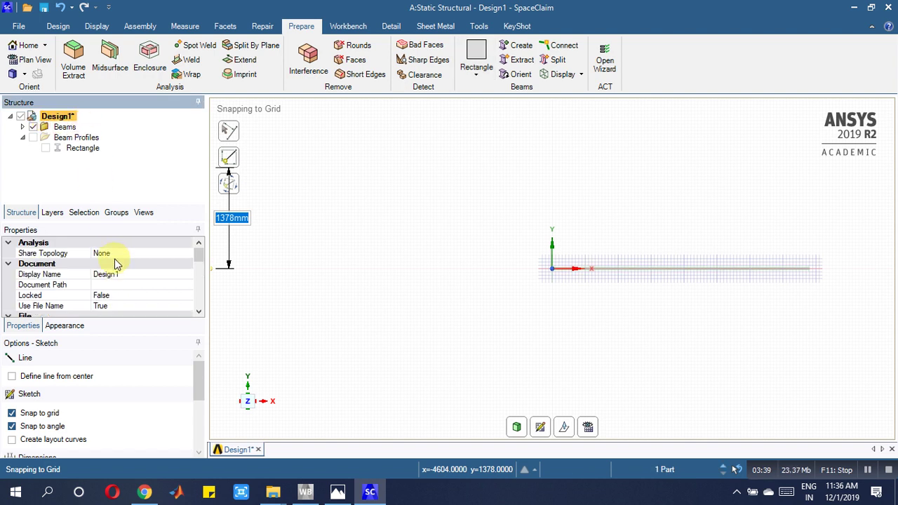
Set Share Topology to Share and return to the Workbench project schematic.
click(133, 253)
click(186, 253)
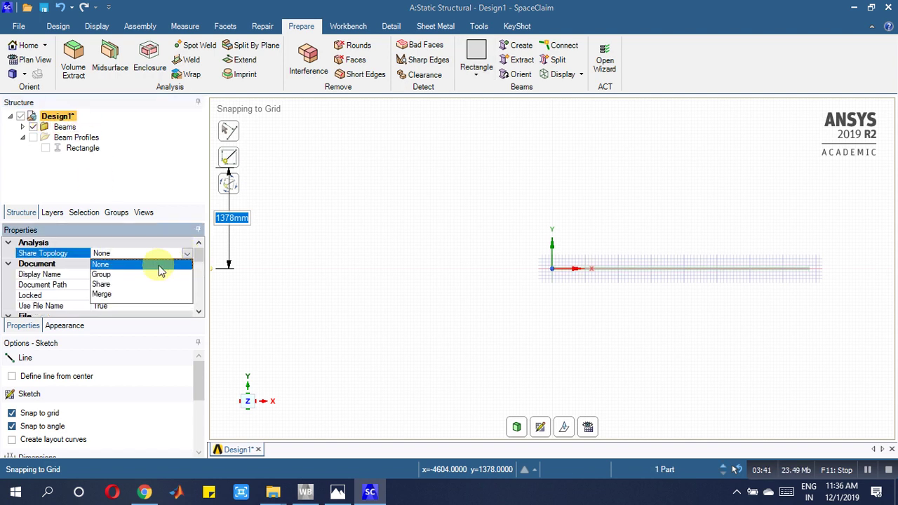
click(102, 284)
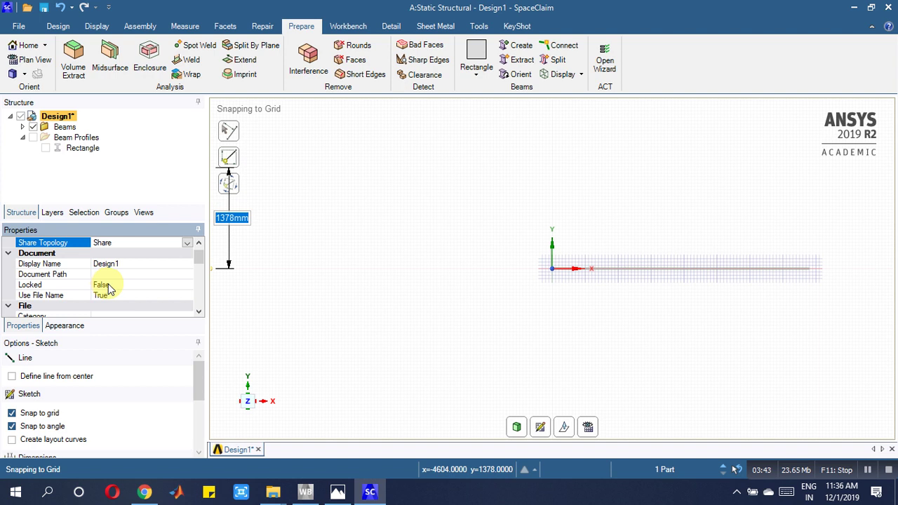
scroll(144, 279, up, 1)
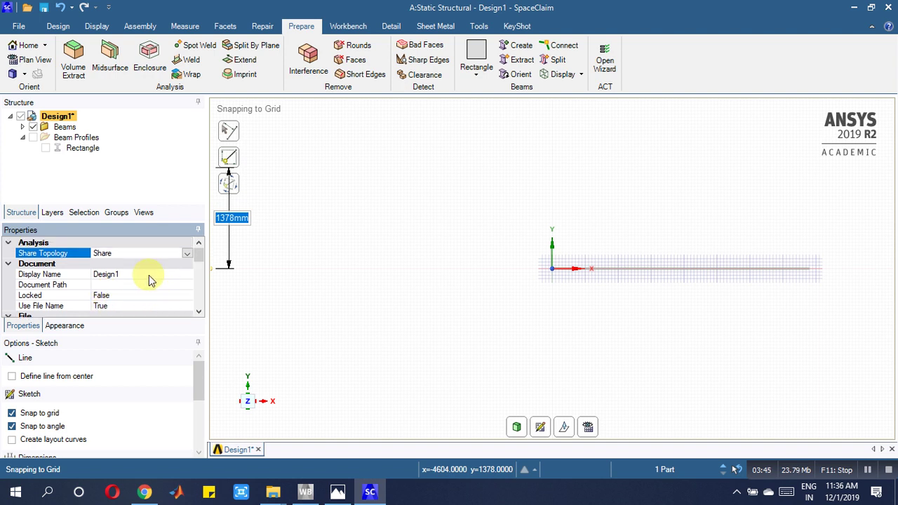
click(92, 167)
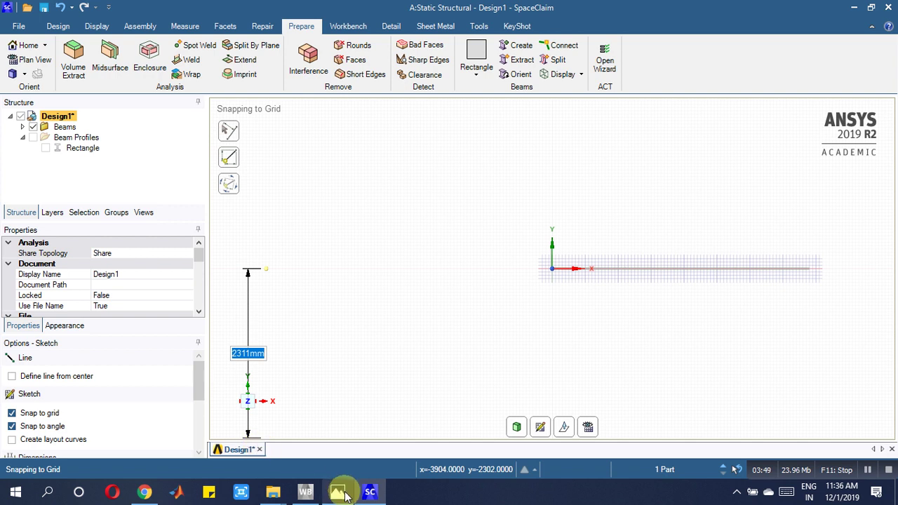
mouse_move(301, 487)
click(310, 454)
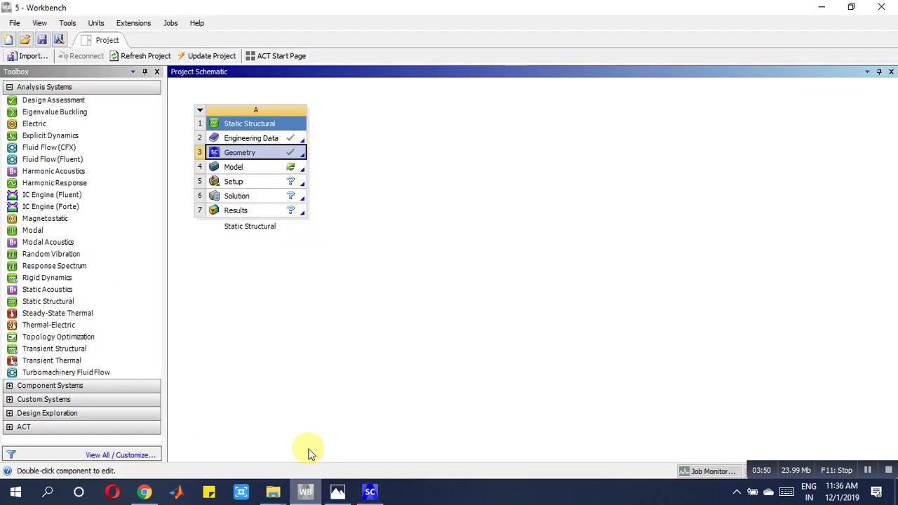
Launch Mechanical from the Model cell and switch to the Front view so the beam lies horizontal.
double_click(236, 168)
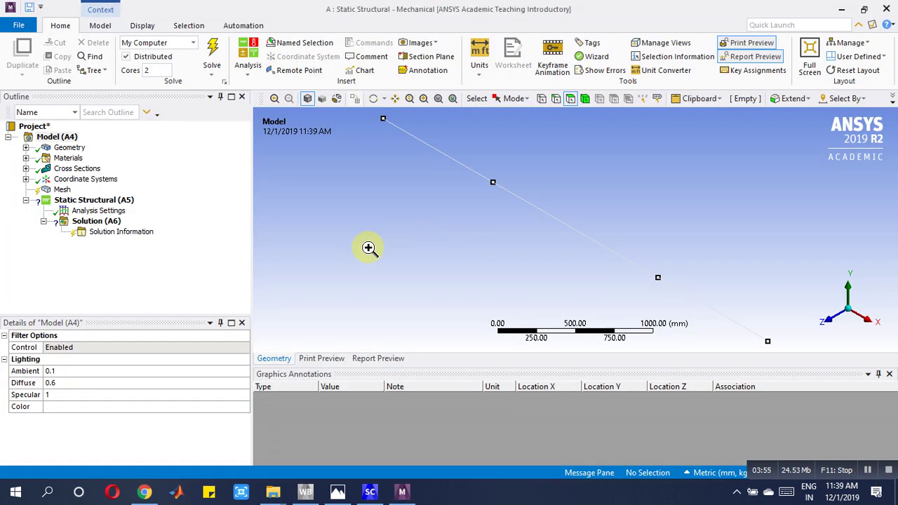
right_click(369, 248)
mouse_move(492, 413)
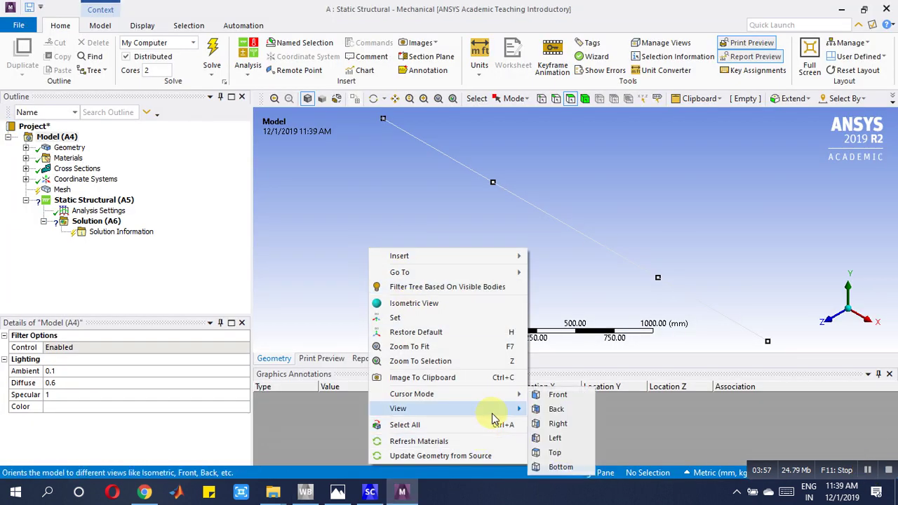
click(559, 396)
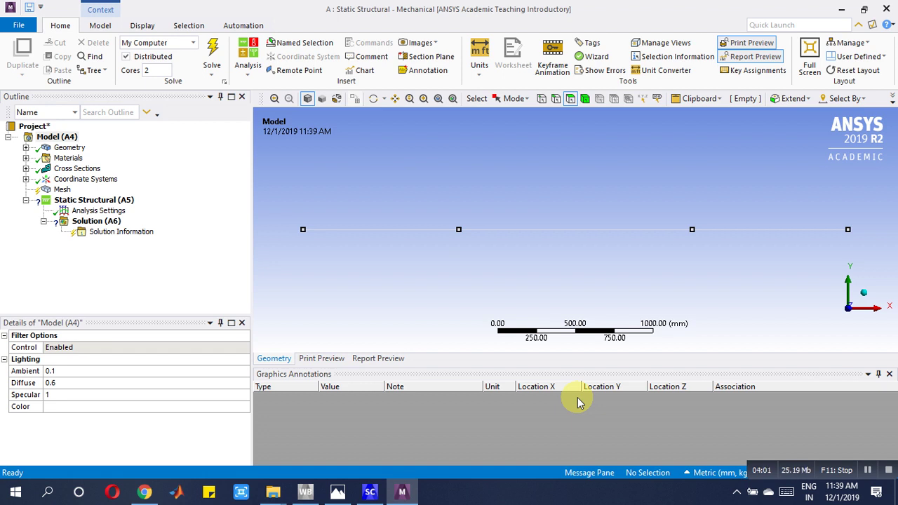
click(62, 191)
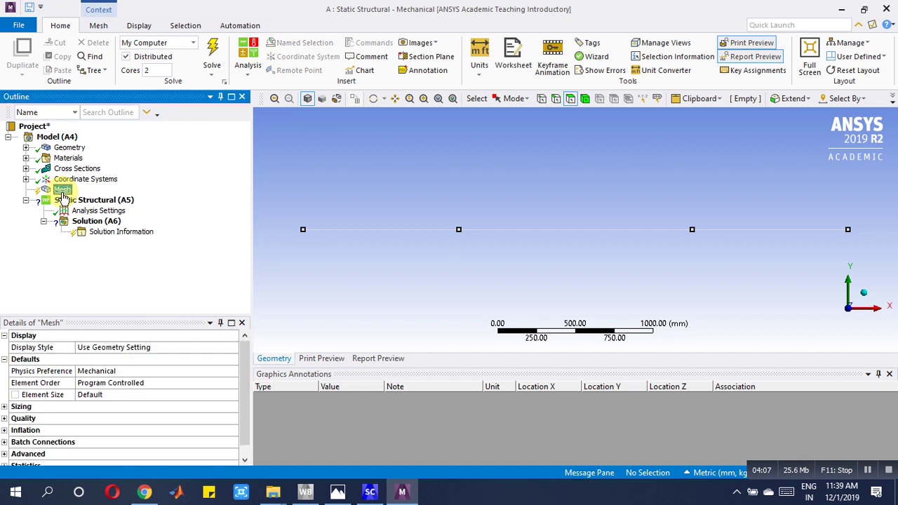
Generate the beam mesh, change Element Size to 10 mm, and regenerate it.
right_click(62, 195)
click(129, 237)
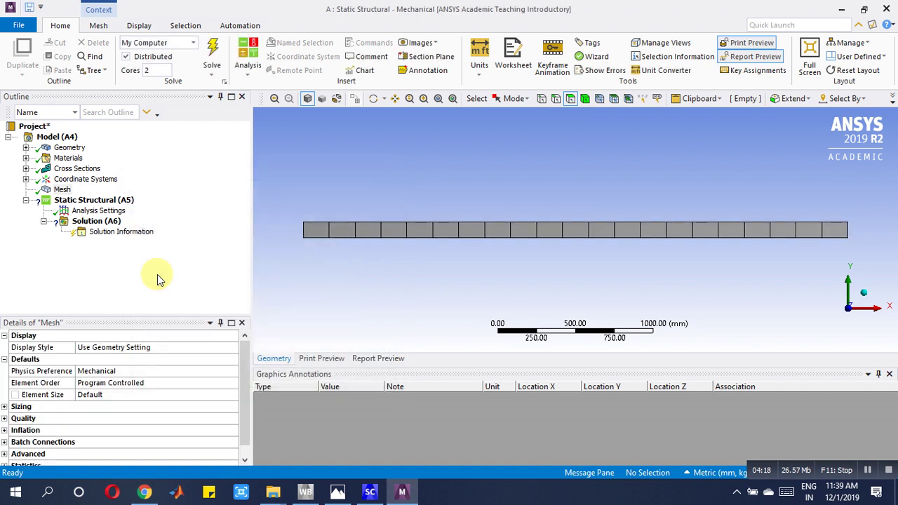
click(104, 395)
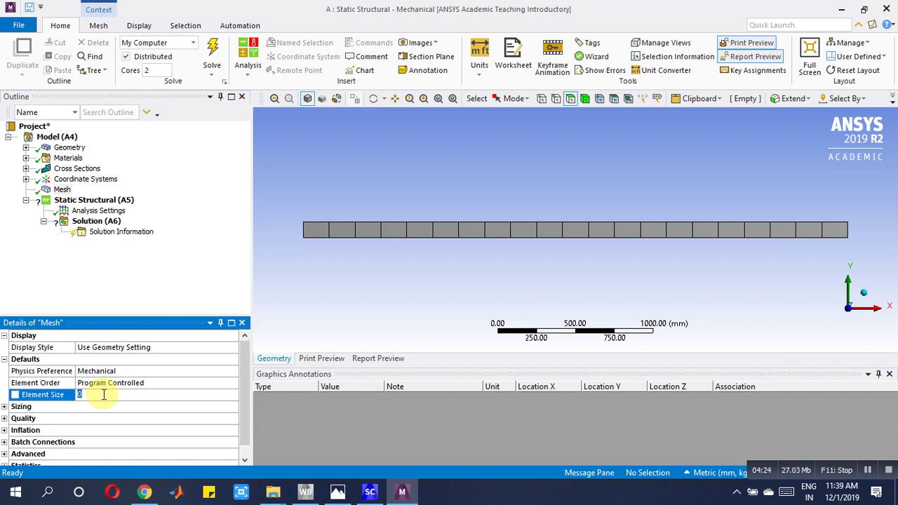
text(1)
key(Return)
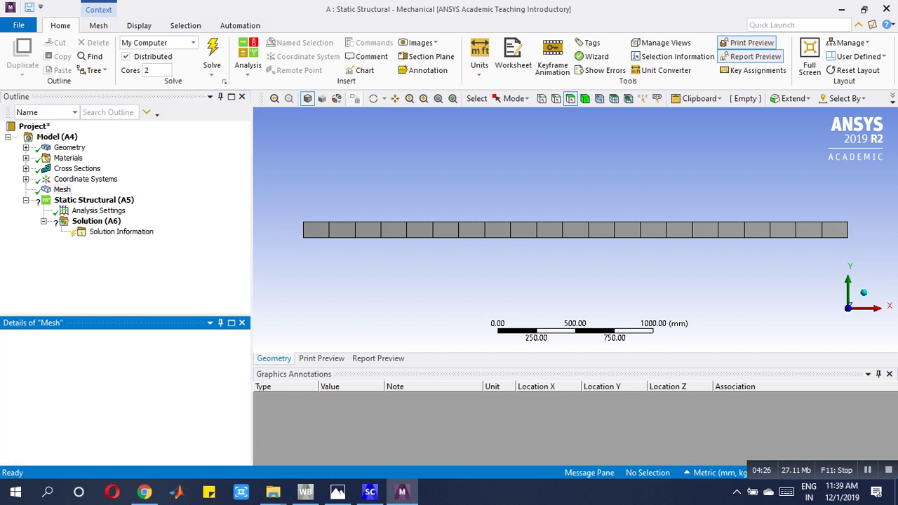
right_click(62, 190)
click(97, 233)
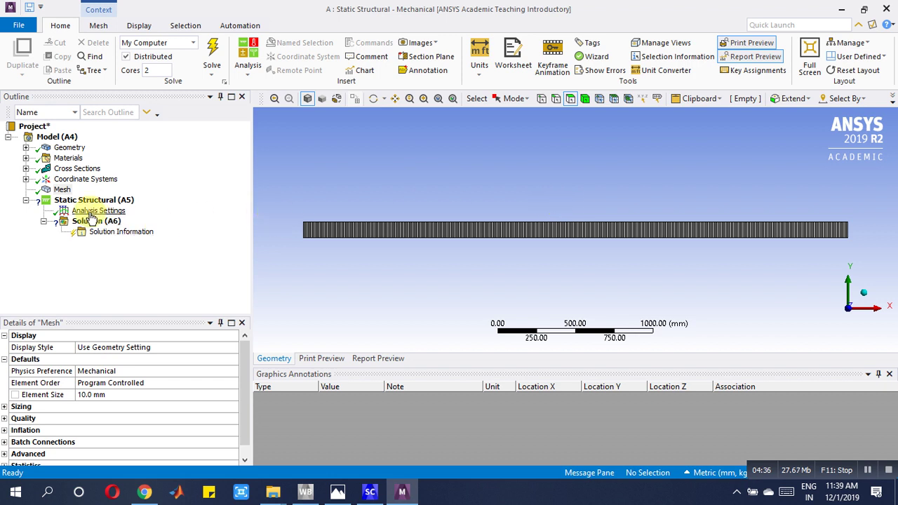
click(338, 492)
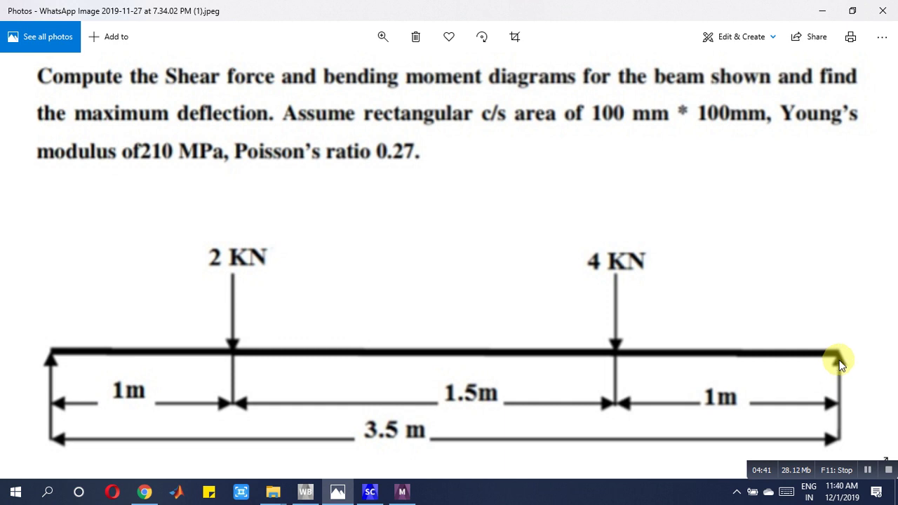
Switch from the beam problem image back to the Mechanical window.
click(401, 493)
Insert a Remote Displacement on the vertex at the beam's left end.
click(95, 201)
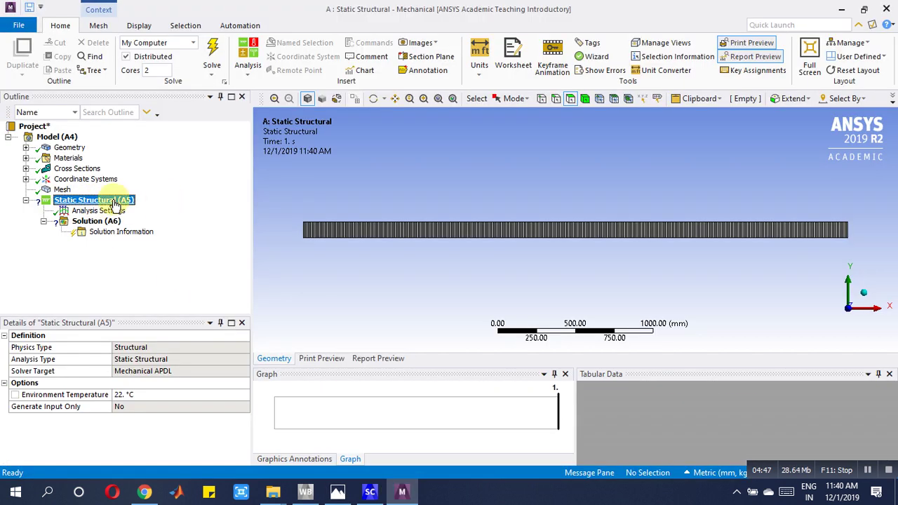
right_click(114, 203)
mouse_move(132, 208)
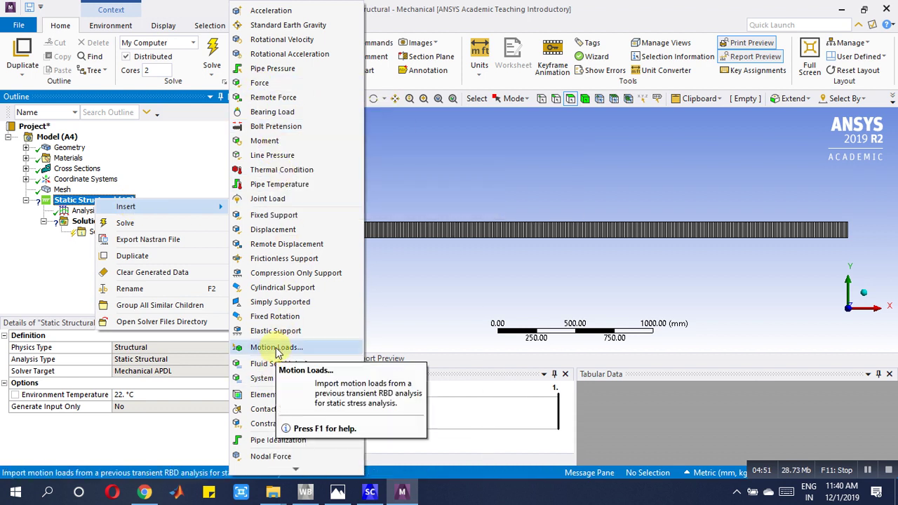
click(283, 250)
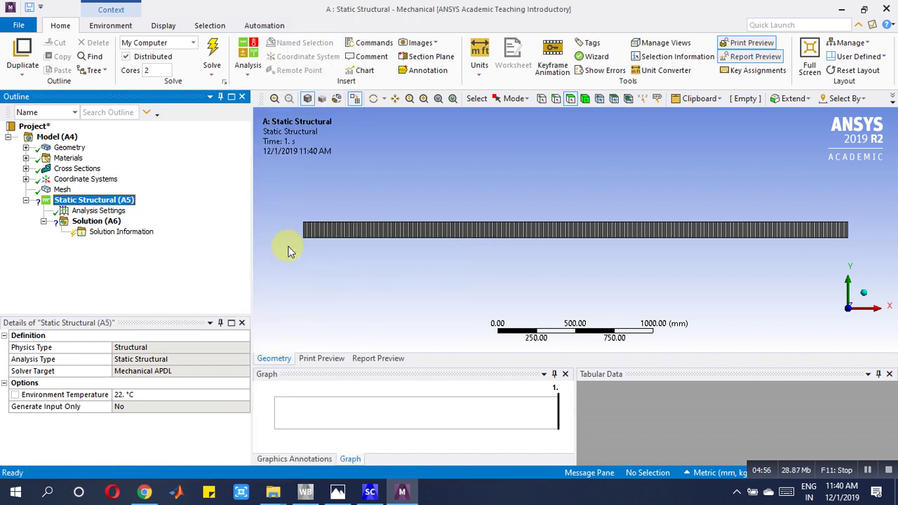
click(513, 98)
click(523, 114)
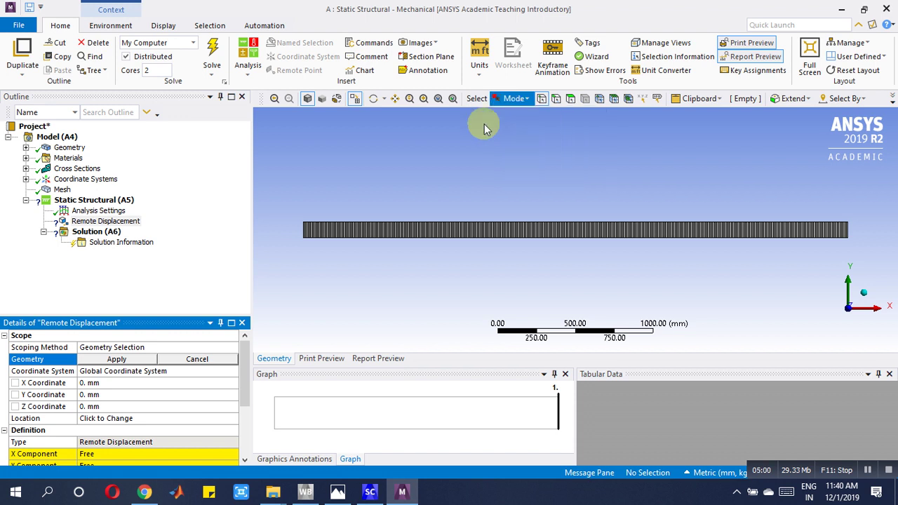
click(305, 223)
key(Return)
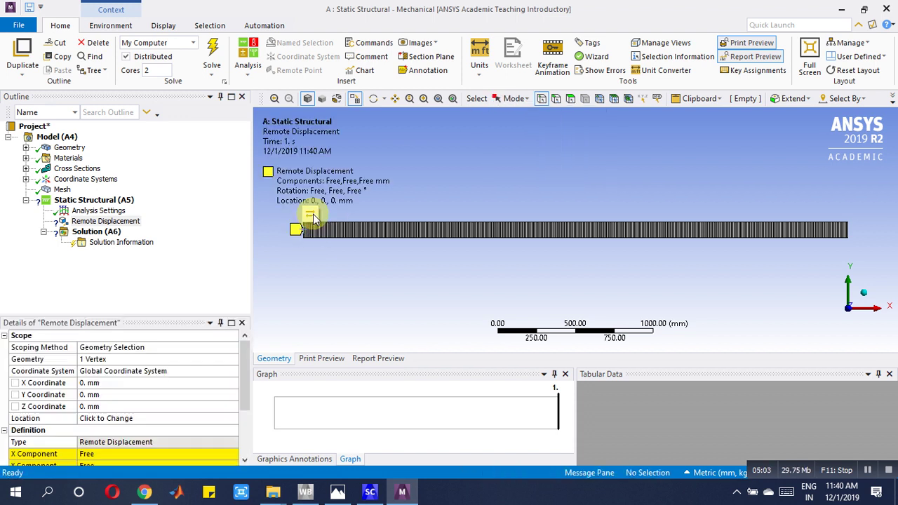
Set the support's X, Y and Z components to 0.
scroll(114, 425, down, 2)
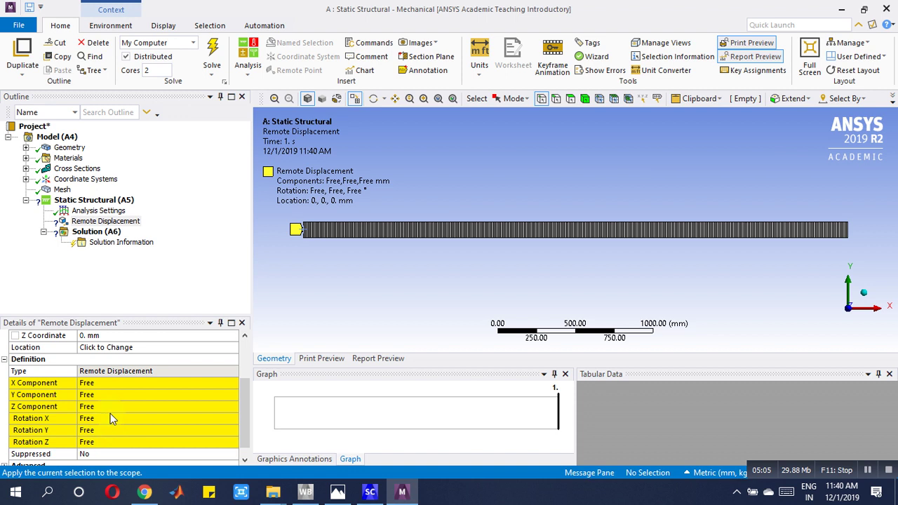
click(94, 382)
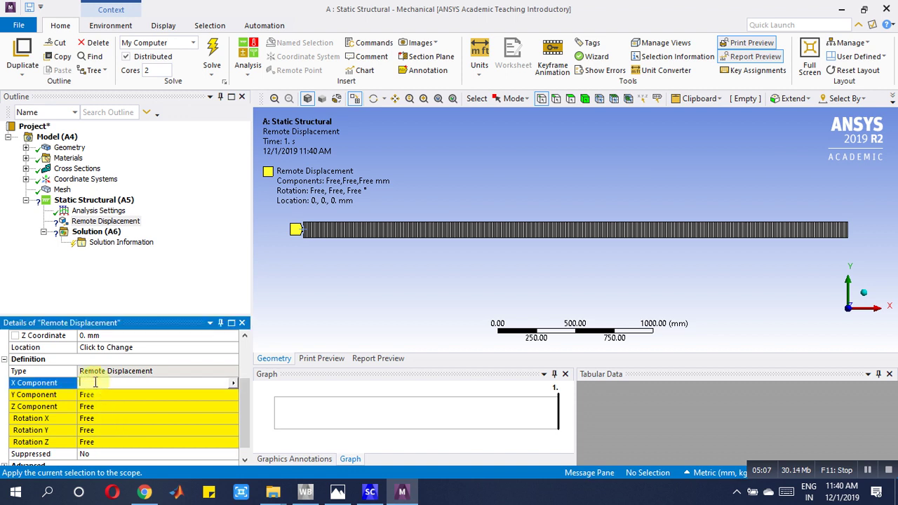
text(0)
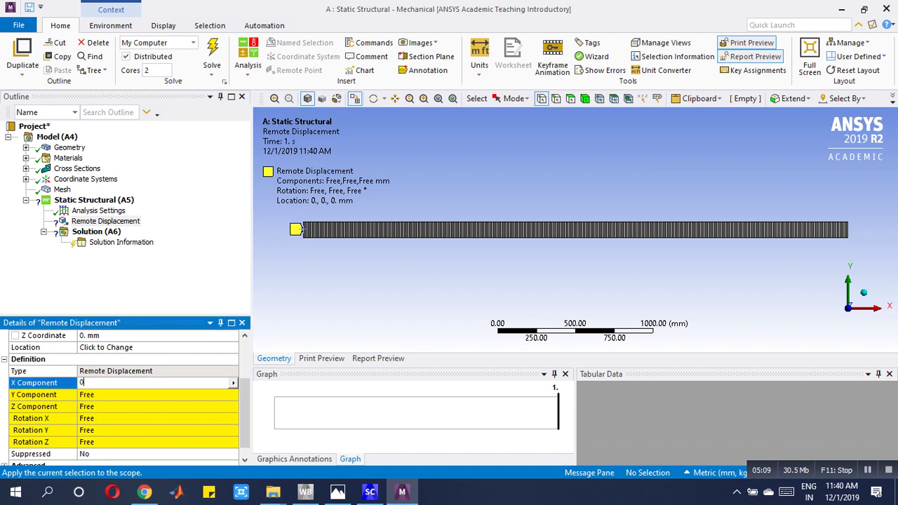
key(Return)
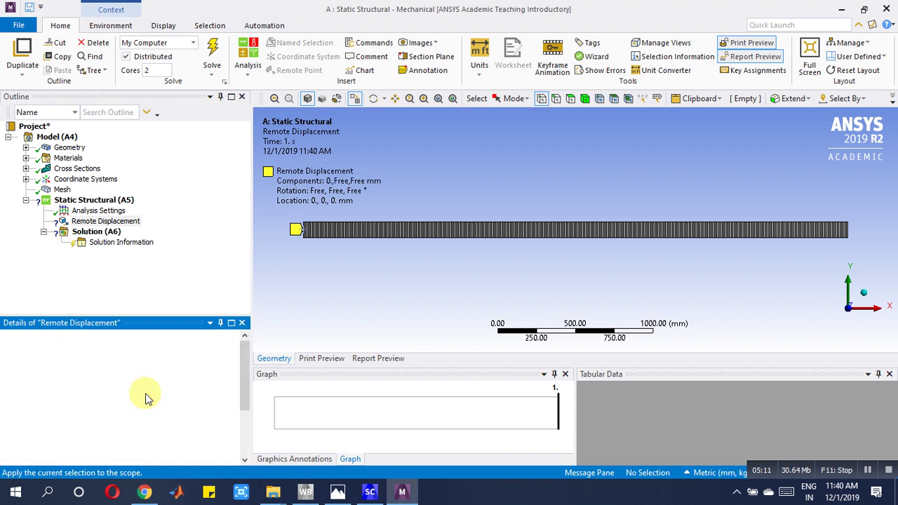
click(143, 383)
text(0)
key(Return)
click(140, 394)
click(139, 397)
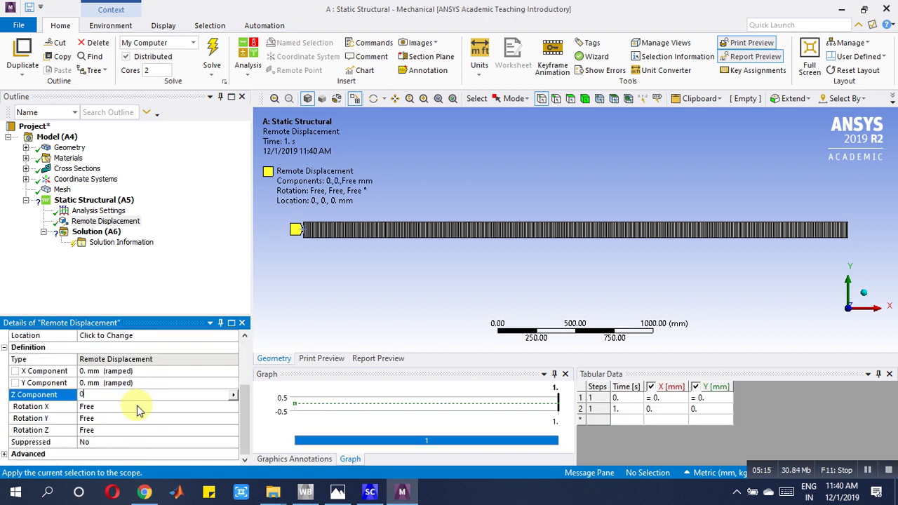
text(0)
key(Return)
Set Rotation X and Rotation Y to 0, leaving Rotation Z free.
click(139, 408)
text(0)
key(Return)
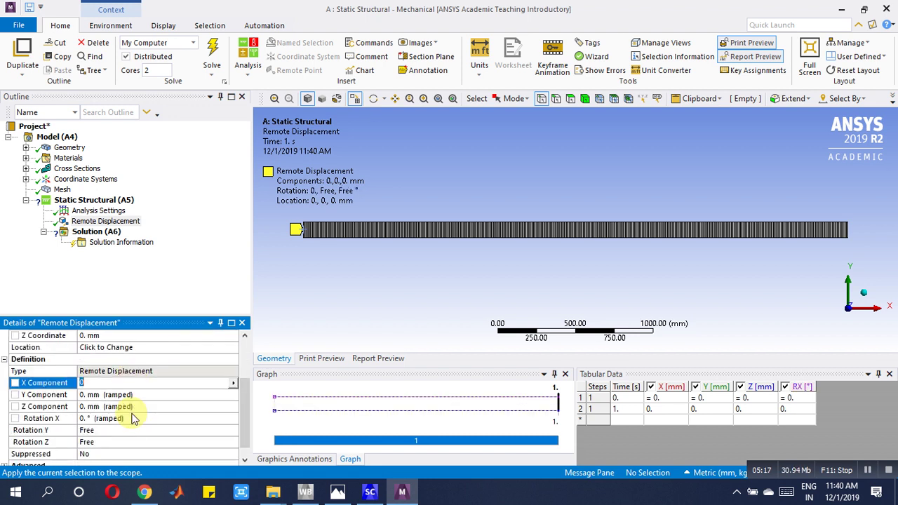
click(120, 430)
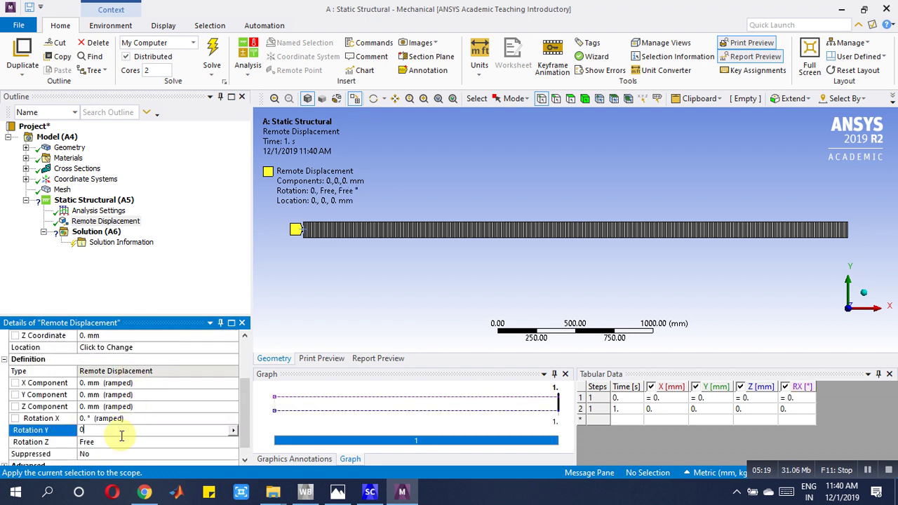
text(0)
key(Return)
click(130, 430)
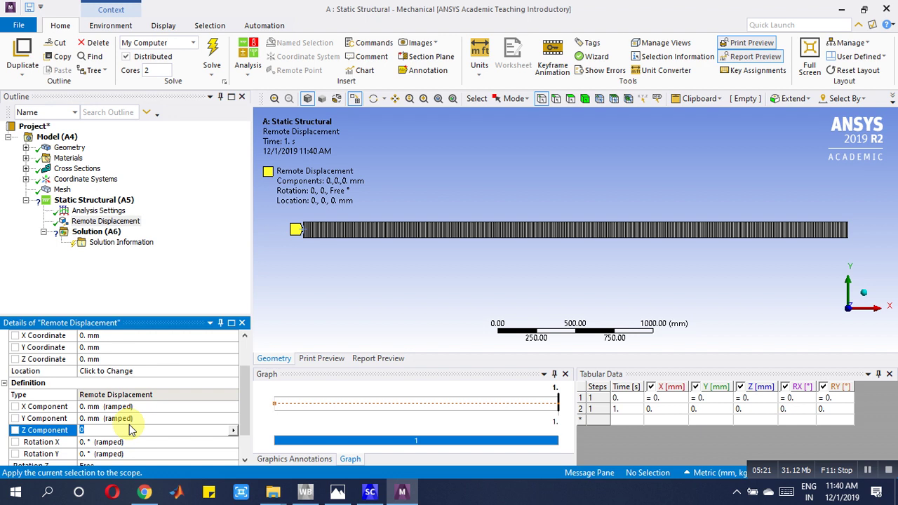
scroll(121, 426, down, 1)
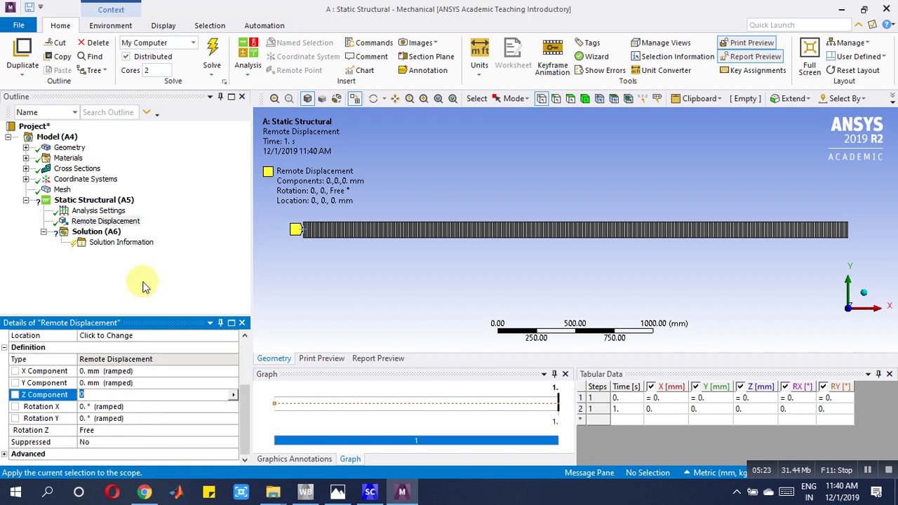
click(116, 201)
Insert a second Remote Displacement on the vertex at the beam's 3500 mm end.
right_click(116, 203)
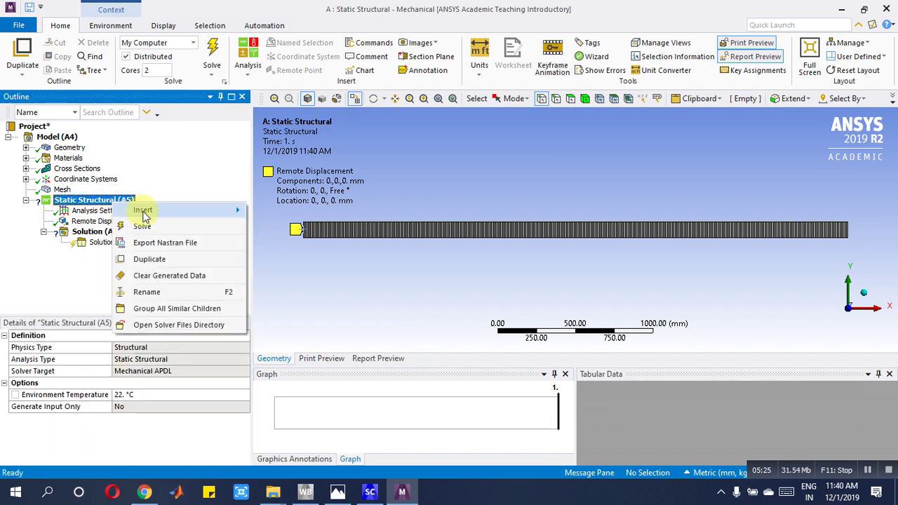
mouse_move(144, 212)
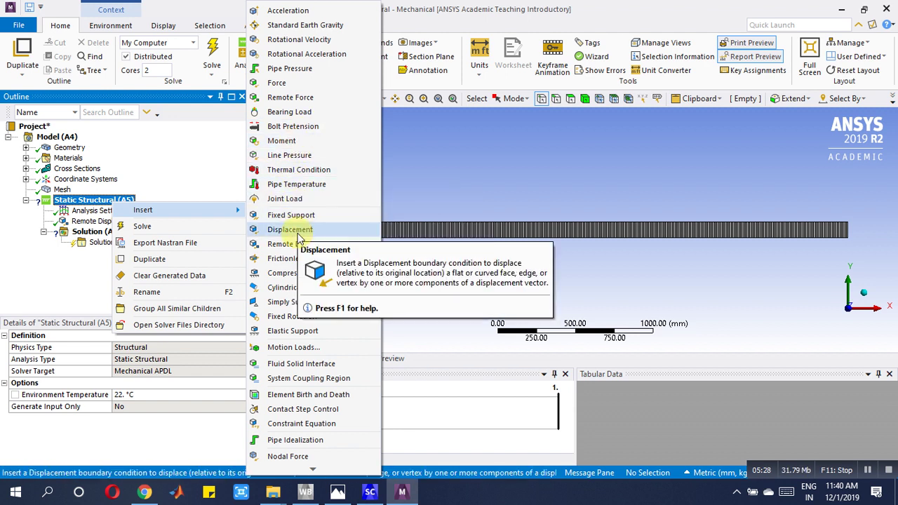
click(293, 243)
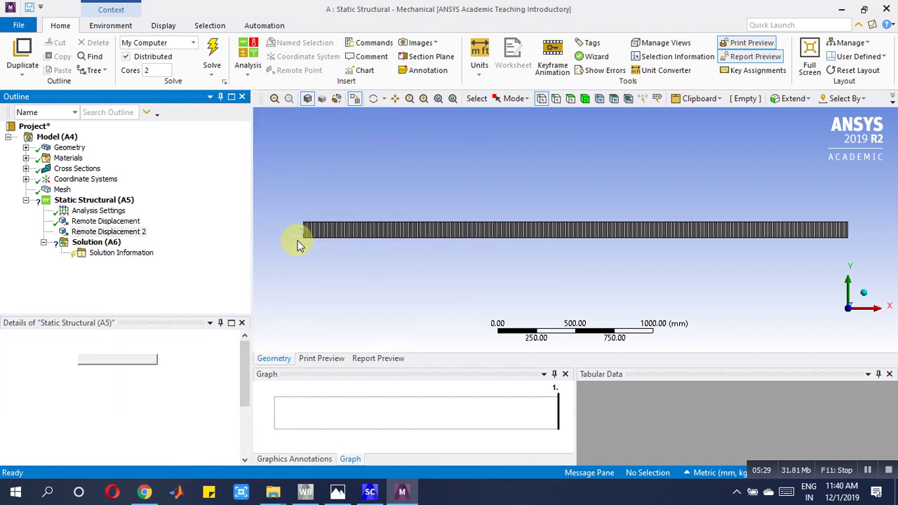
click(849, 237)
click(117, 358)
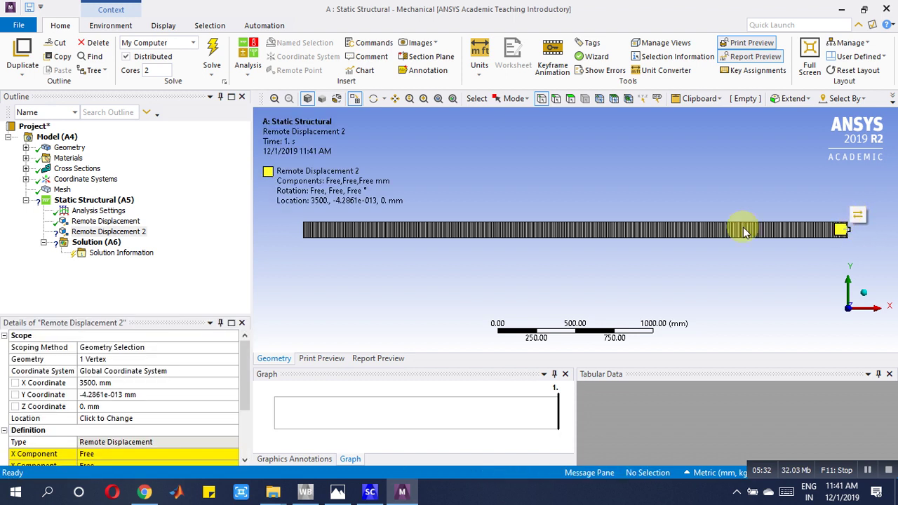
Set the second support's X, Y and Z components to 0.
scroll(175, 423, down, 3)
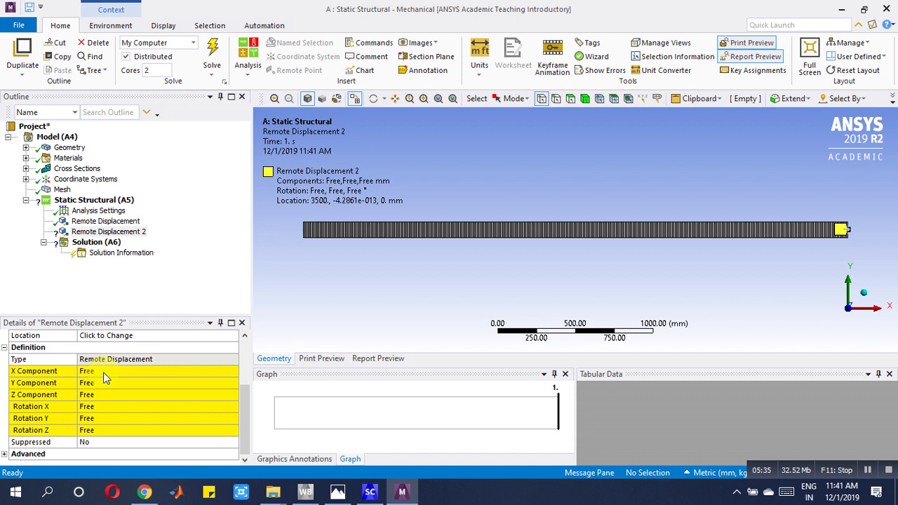
click(104, 372)
text(0)
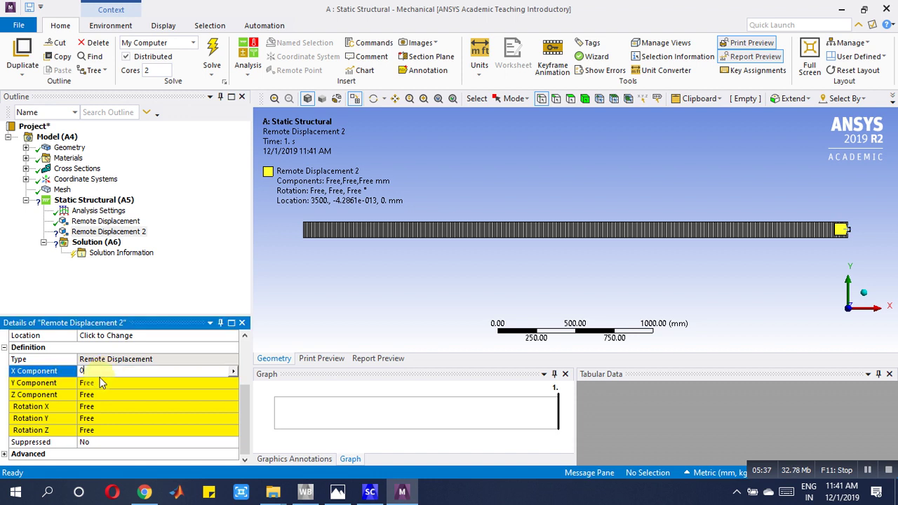
key(Return)
click(97, 397)
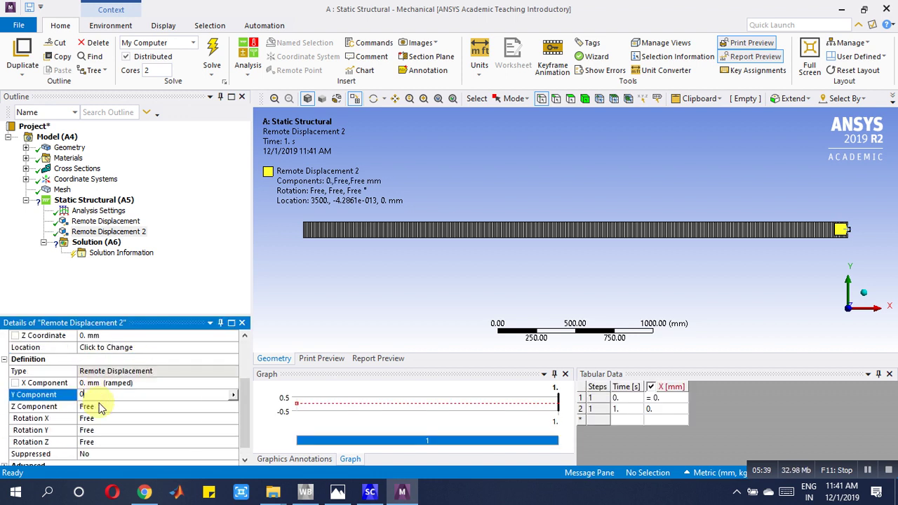
text(0)
key(Return)
click(98, 396)
text(0)
key(Return)
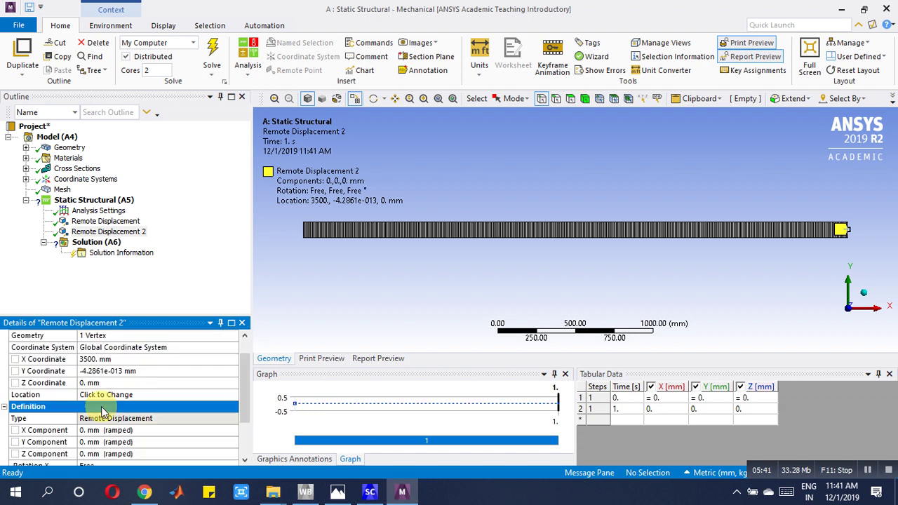
Set Rotation X and Y to 0 for the second support, checking the beam sketch.
click(95, 406)
text(0)
key(Return)
click(109, 419)
text(0)
key(Return)
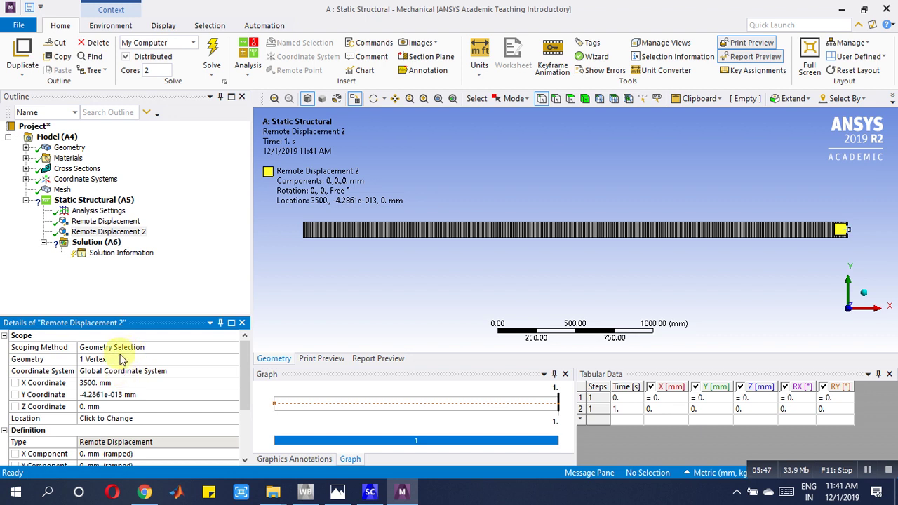
click(99, 201)
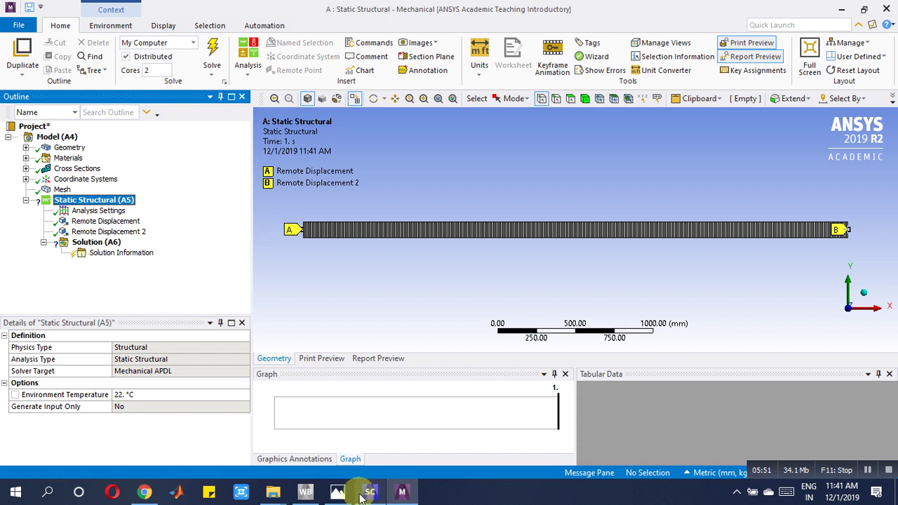
click(337, 493)
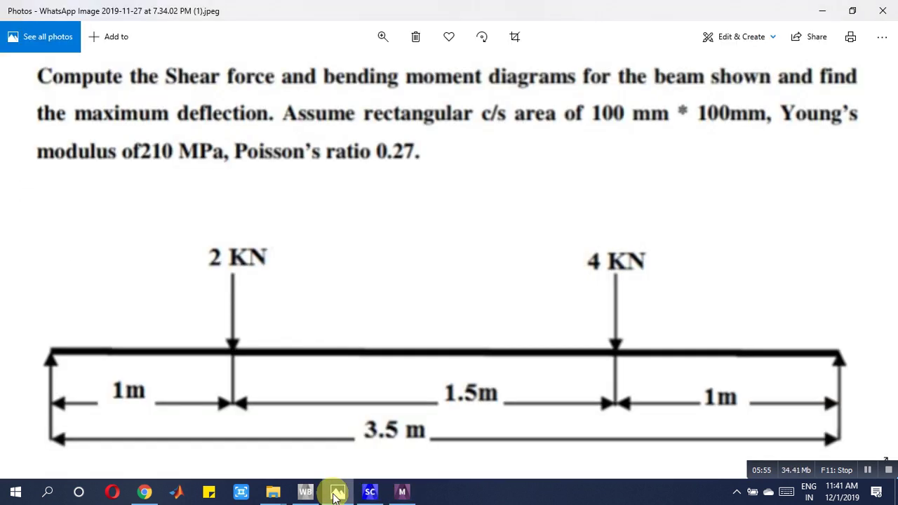
click(338, 493)
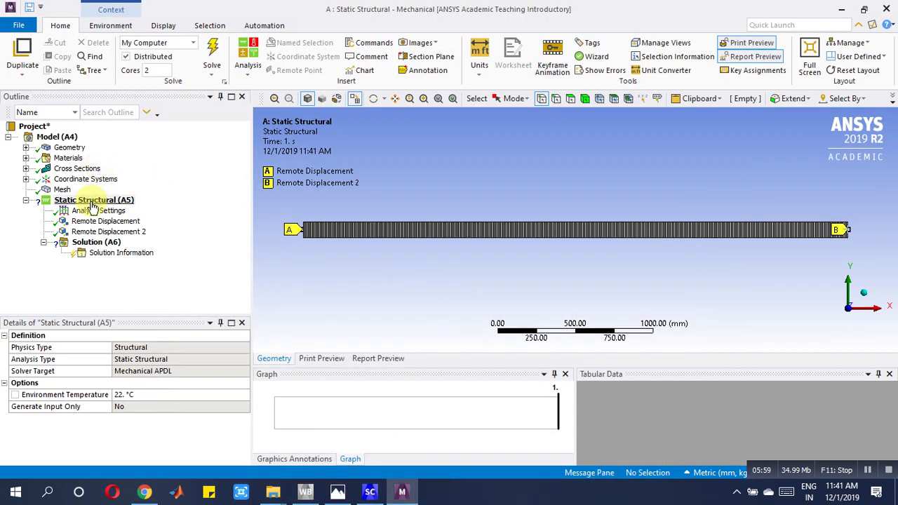
Add a Force and box-select the vertex 1000 mm along the beam as its location.
right_click(91, 204)
key(Escape)
key(Escape)
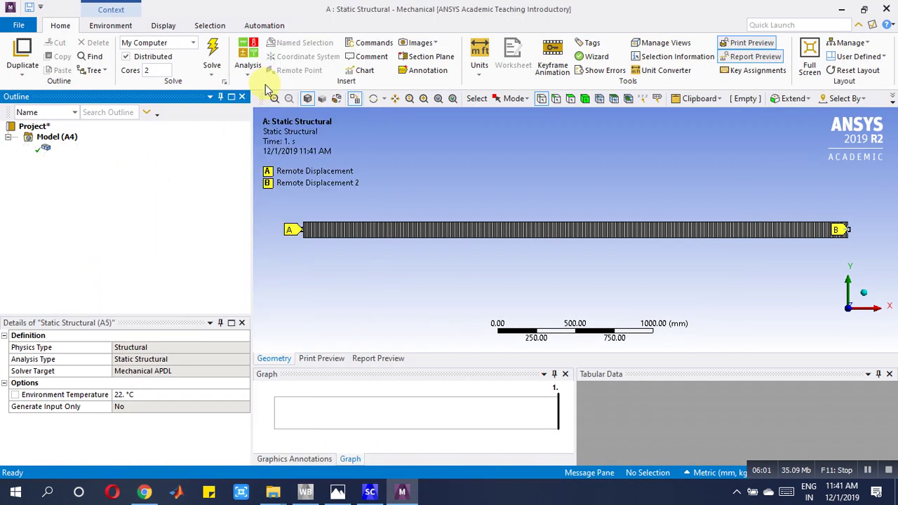
click(514, 99)
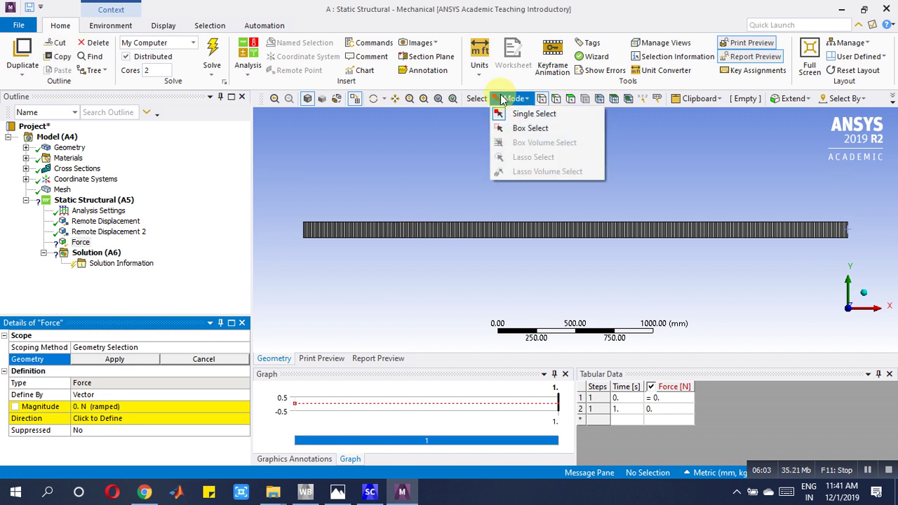
click(505, 114)
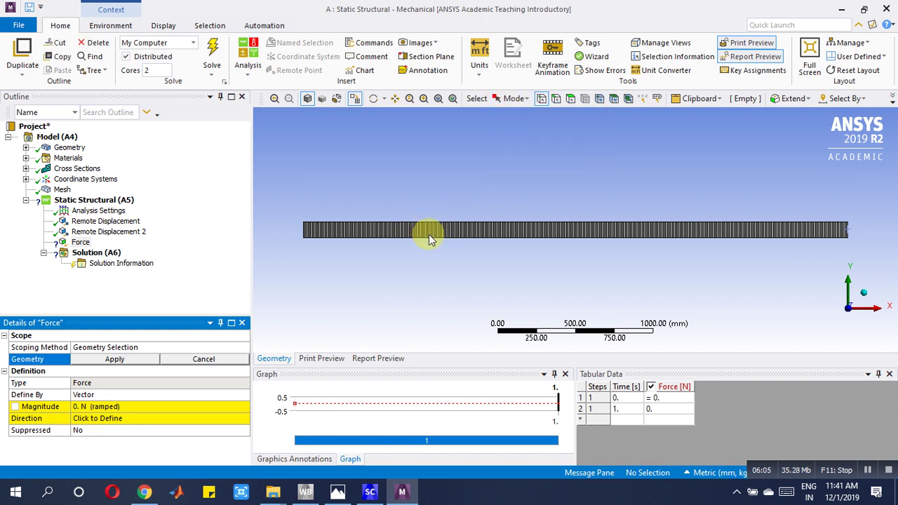
click(512, 98)
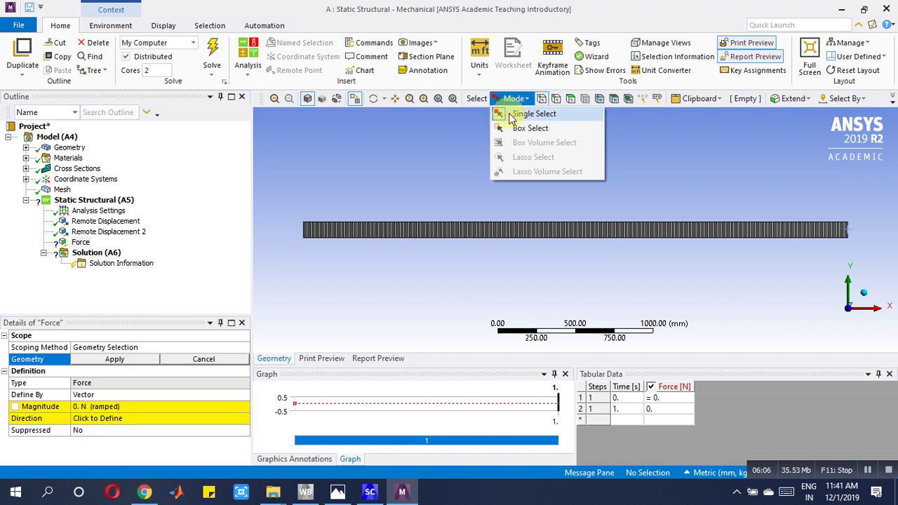
click(516, 129)
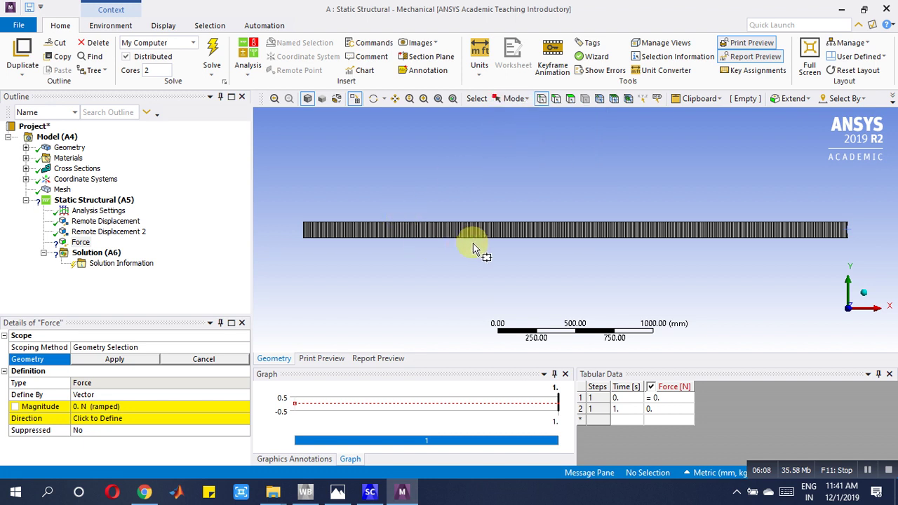
drag(401, 207, 474, 243)
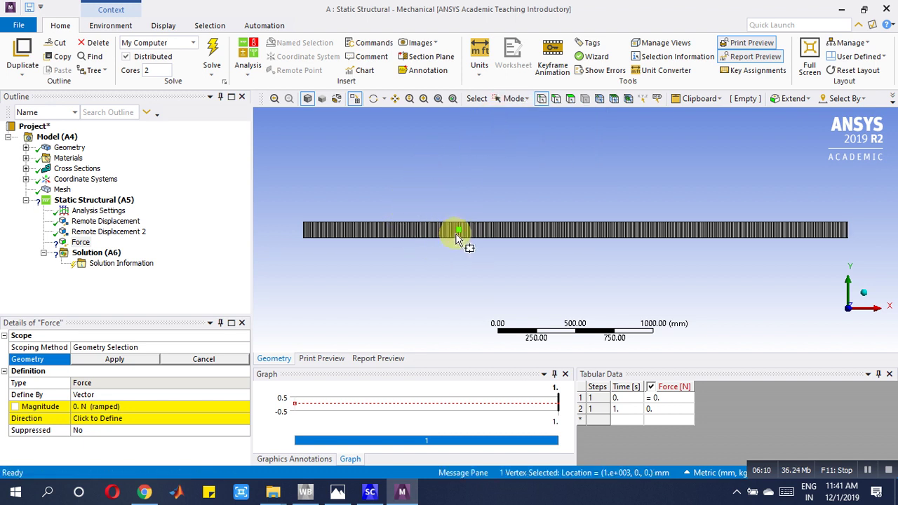
click(125, 359)
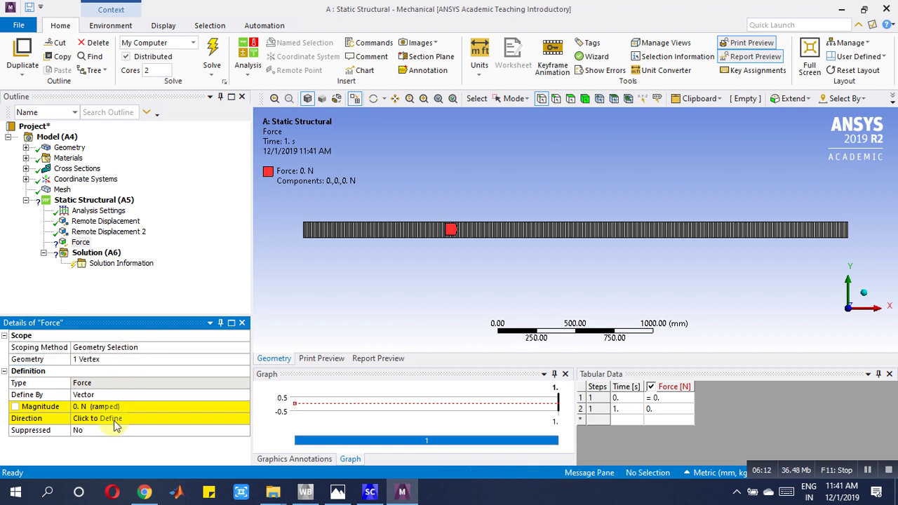
Define the force by Components with a Y component of -2000 N.
click(113, 395)
click(243, 395)
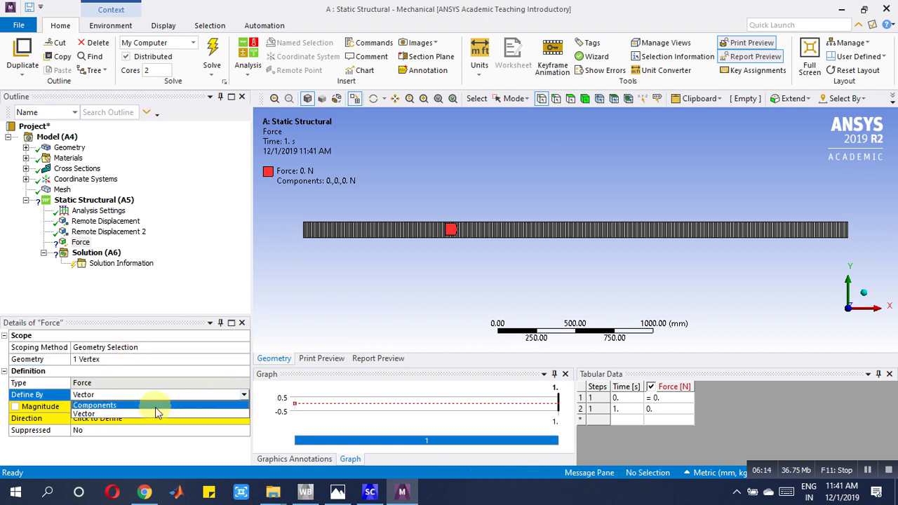
click(137, 413)
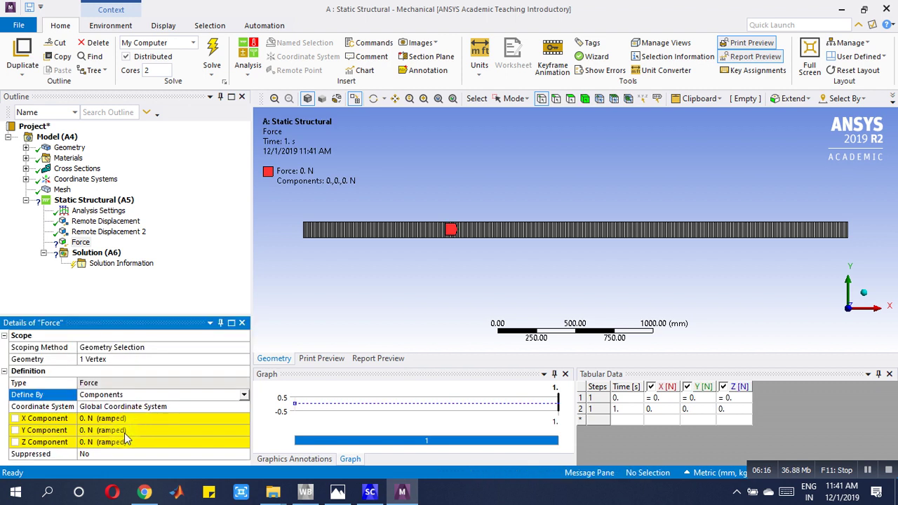
click(124, 430)
text(-2000)
key(Return)
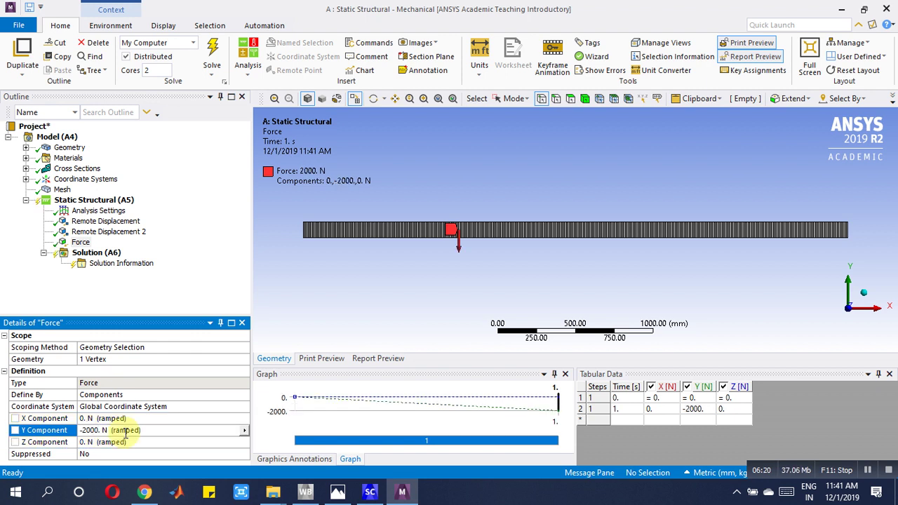